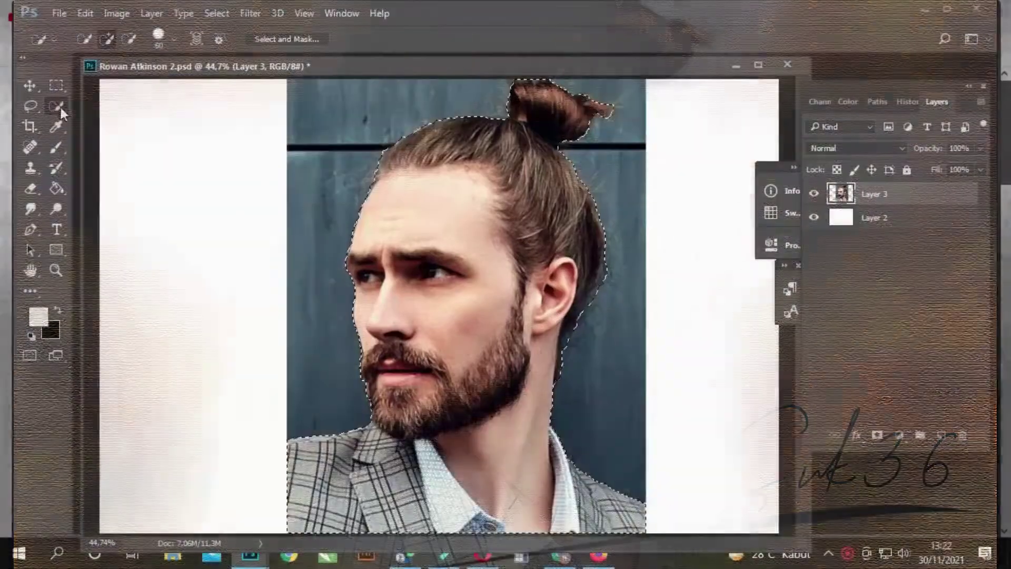
- Add the man's forehead, face and cheek using Quick Selection in Add mode
right_click(58, 103)
left_click(121, 106)
left_click(107, 38)
left_click(470, 178)
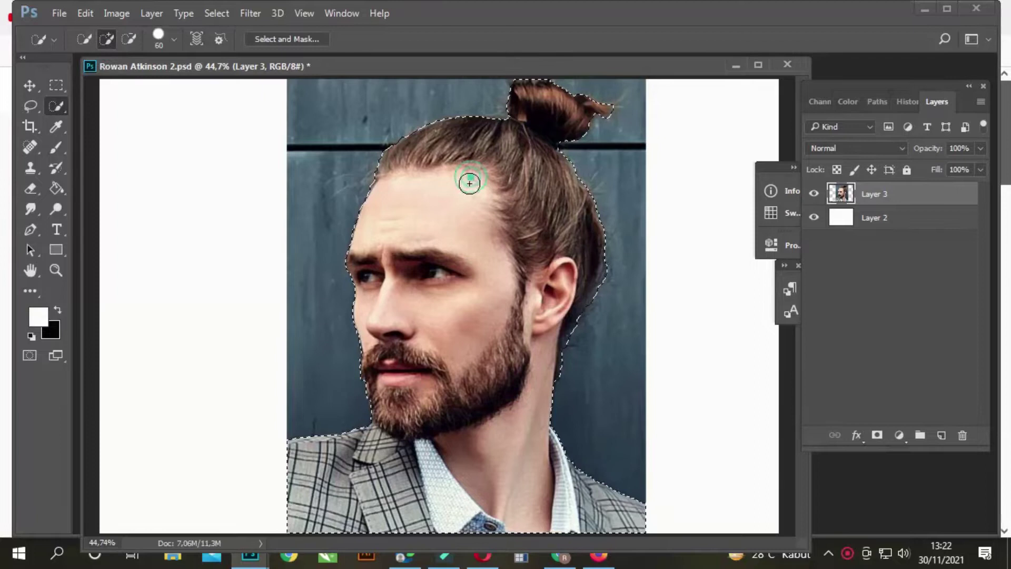
left_click(456, 324)
left_click(456, 391)
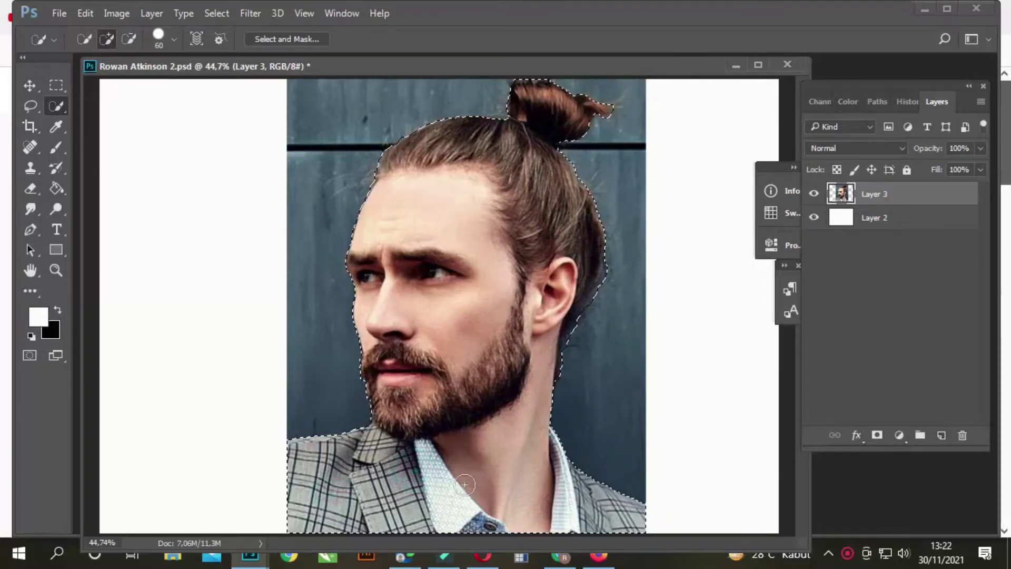
left_click(483, 356)
- Extend the selection over the hair bun and trim away the wall with the Lasso
left_click(519, 121)
left_click(546, 129, "alt")
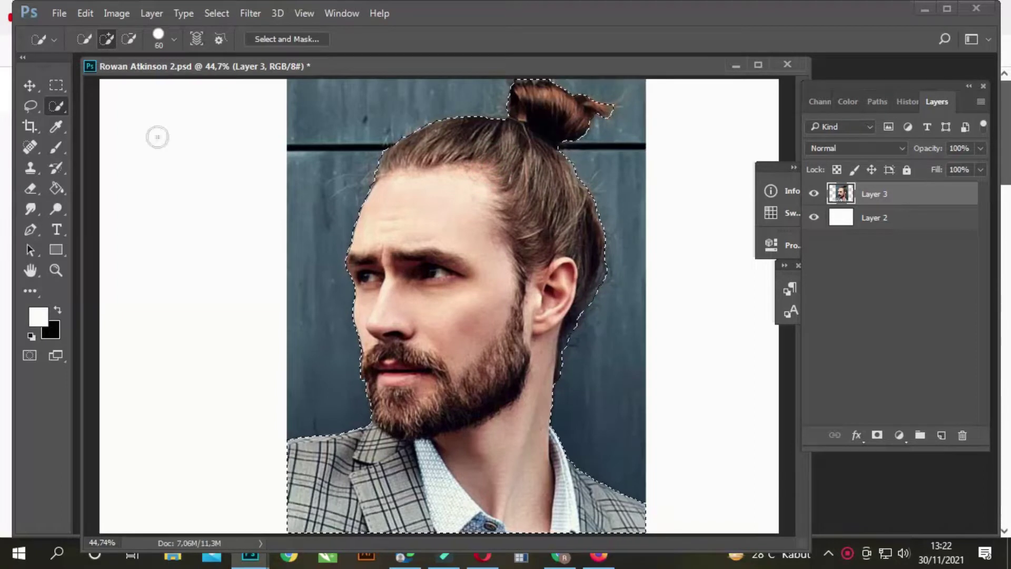
left_click(29, 106)
- Zoom into the bun and lasso the stray hair strand and adjoining strip into the selection
scroll(632, 93, "up", 4)
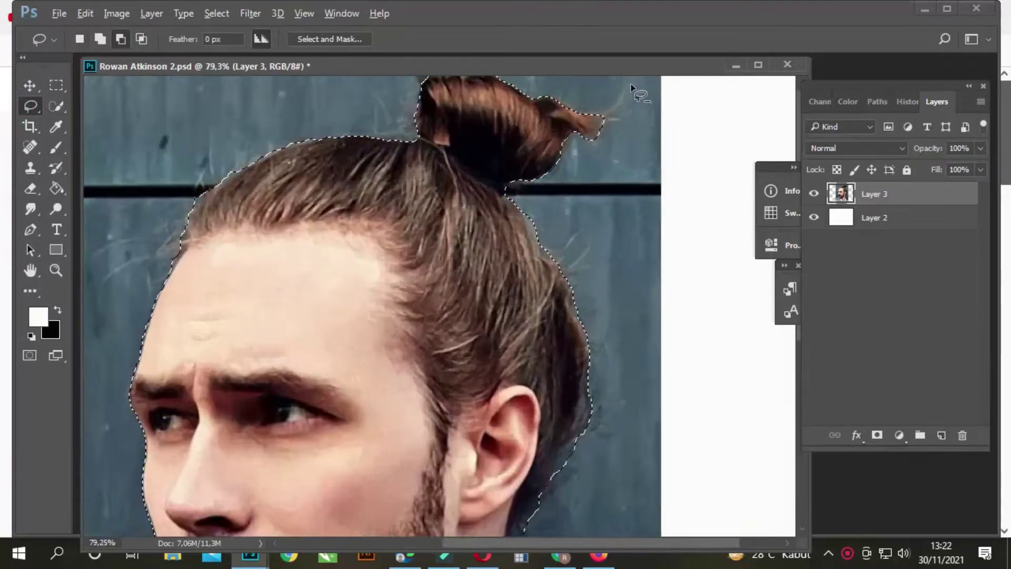
scroll(637, 90, "up", 4)
scroll(635, 89, "up", 3)
scroll(630, 95, "up", 1)
left_click_drag(554, 210, 612, 206)
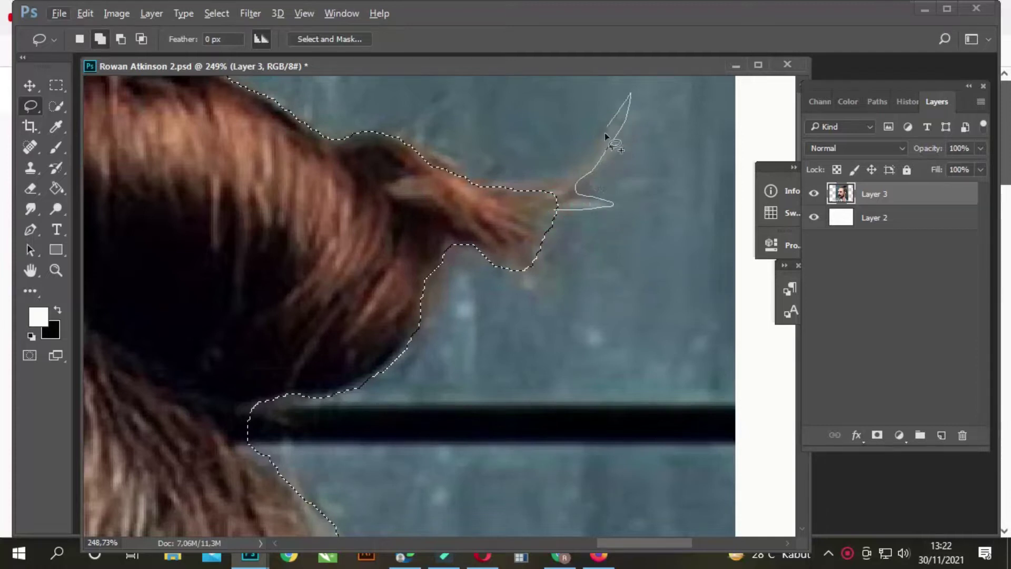
left_click_drag(523, 191, 457, 182)
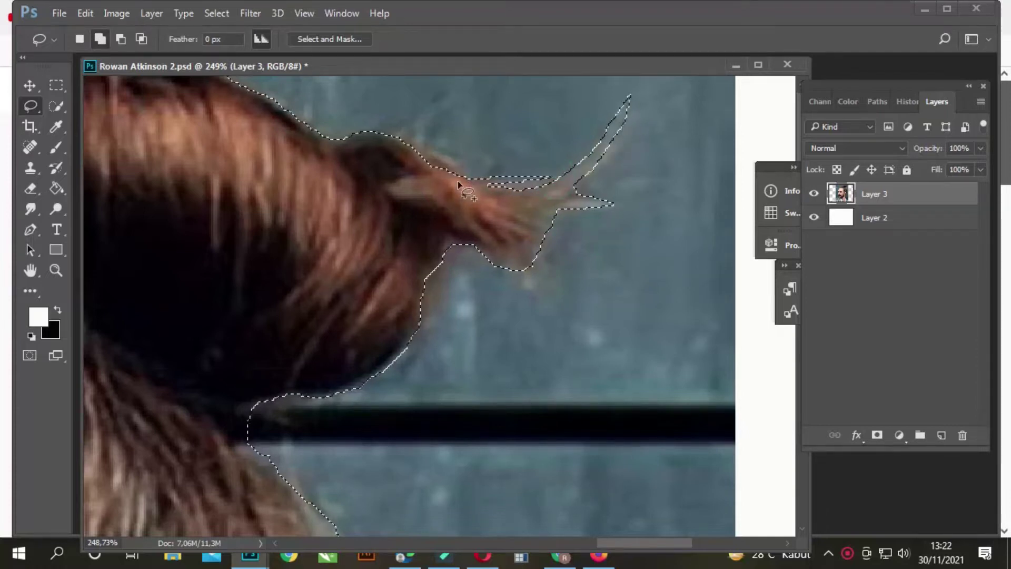
left_click_drag(560, 190, 550, 185)
scroll(497, 199, "down", 5)
scroll(573, 306, "down", 5)
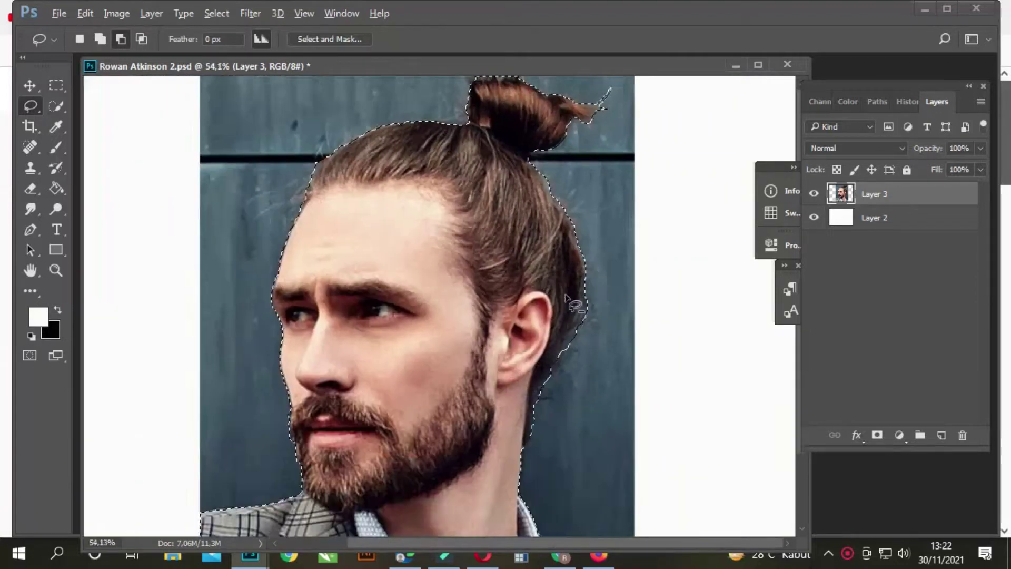
scroll(573, 306, "down", 2)
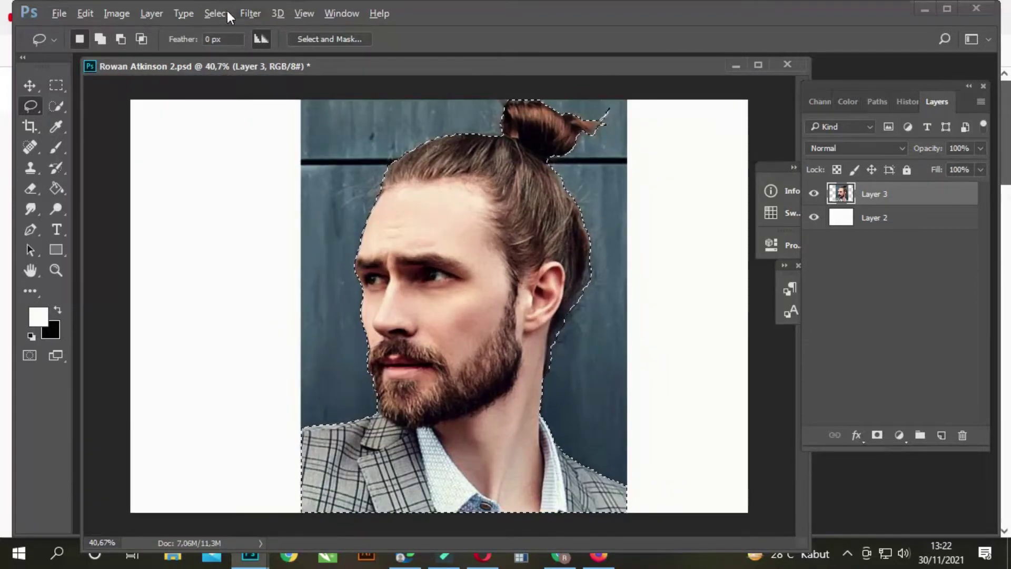
- Open Select and Mask with the On Black preview view
left_click(216, 13)
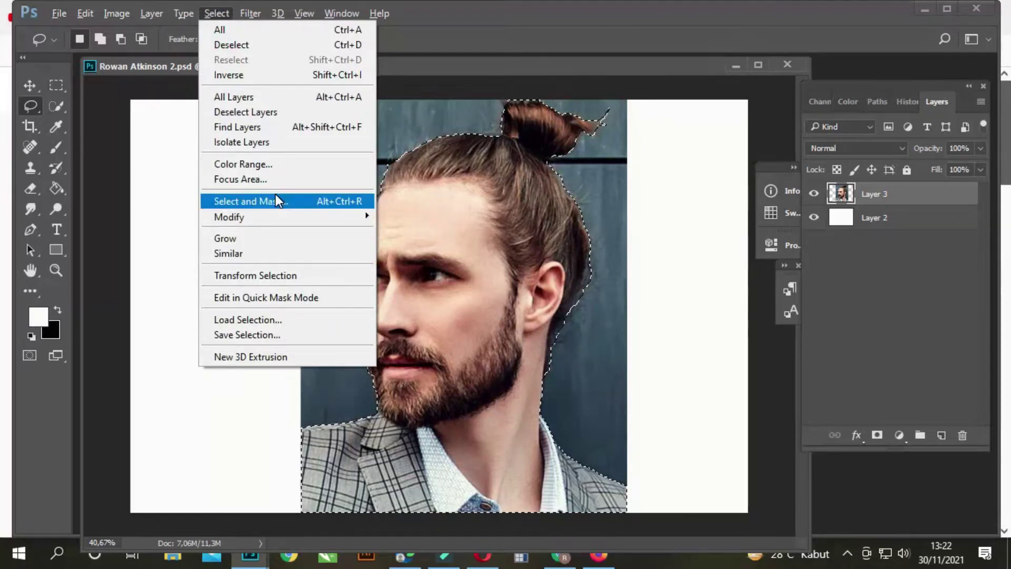
left_click(278, 201, "shift")
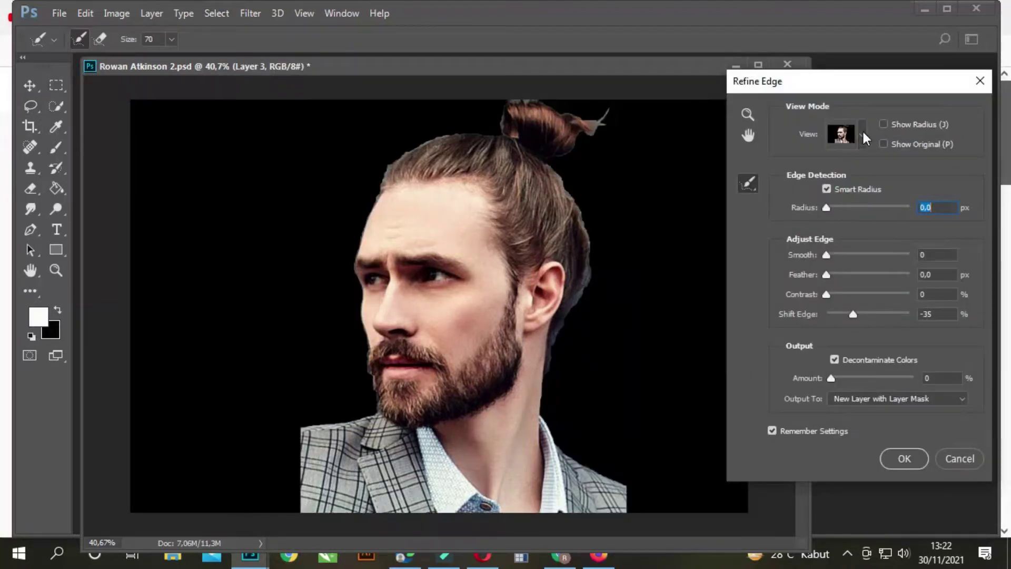
left_click(863, 135)
left_click(862, 134)
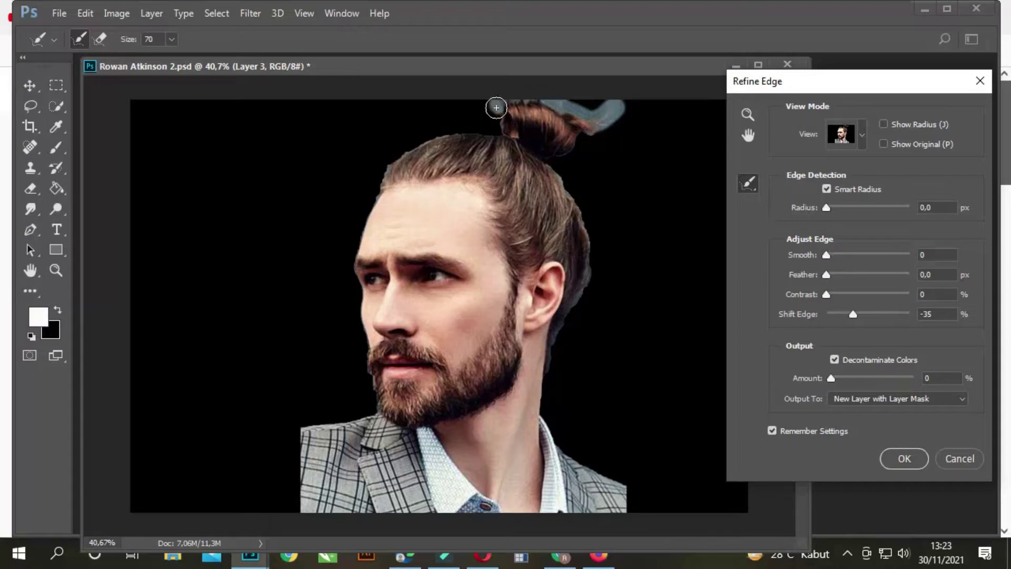
- Refine the edges along the hair top, left side, neck, ear and bun, then output a masked layer
left_click_drag(478, 125, 403, 146)
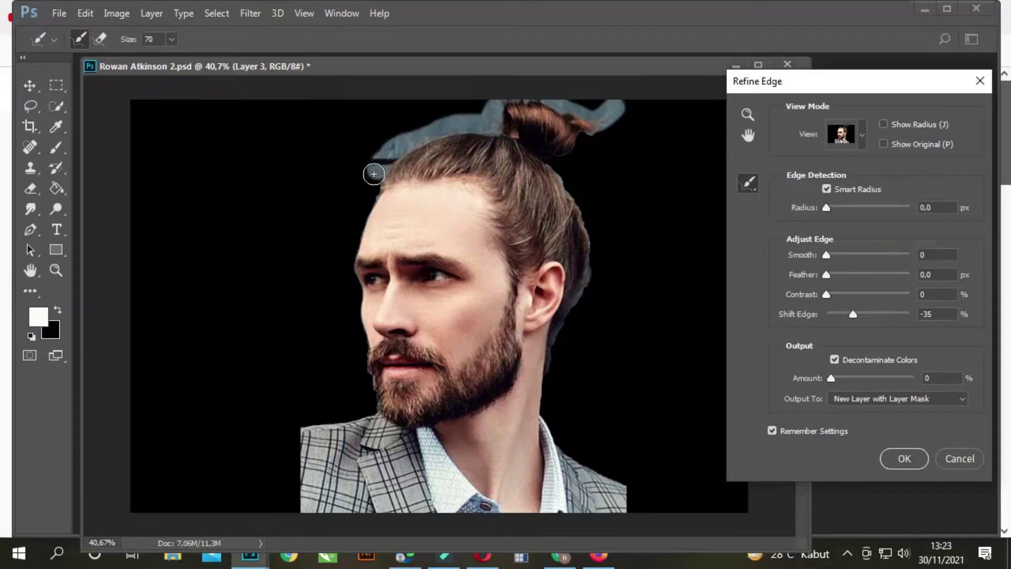
mouse_move(367, 199)
left_mouse_down()
mouse_move(347, 234)
mouse_move(346, 278)
left_mouse_up()
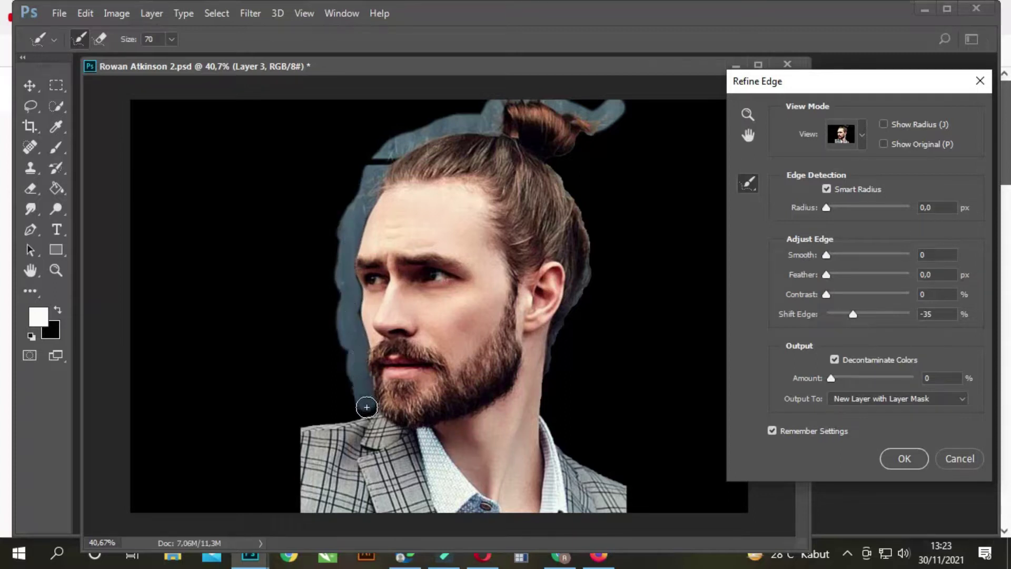
left_click_drag(366, 406, 369, 390)
left_click_drag(555, 418, 557, 372)
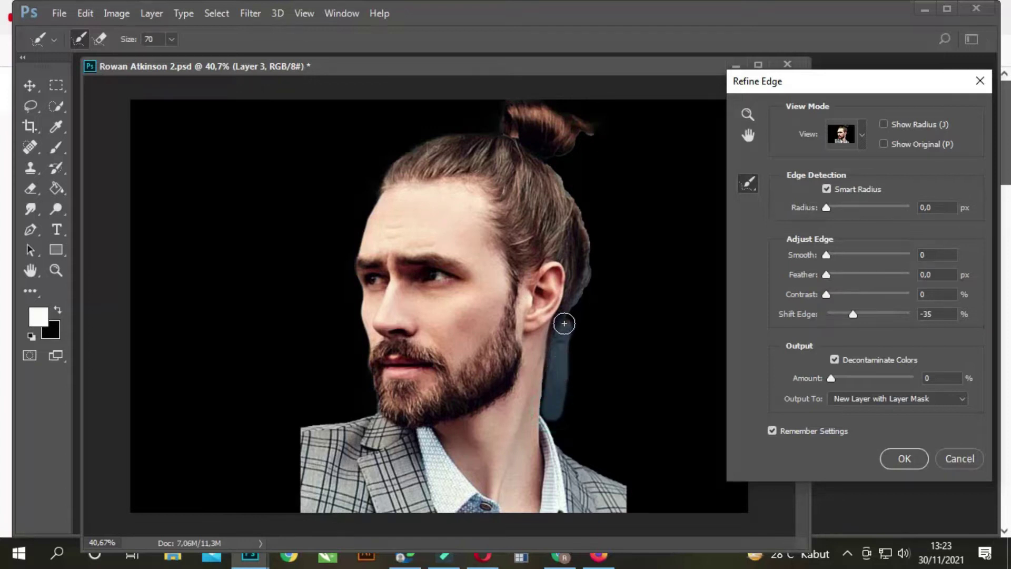
left_click_drag(596, 271, 582, 207)
left_click_drag(555, 161, 604, 105)
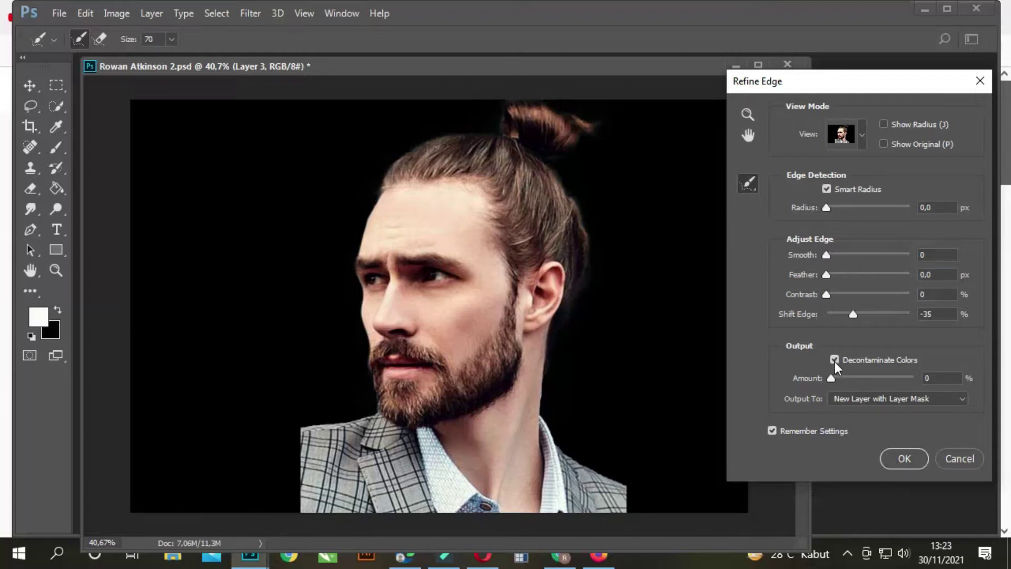
left_click(904, 459)
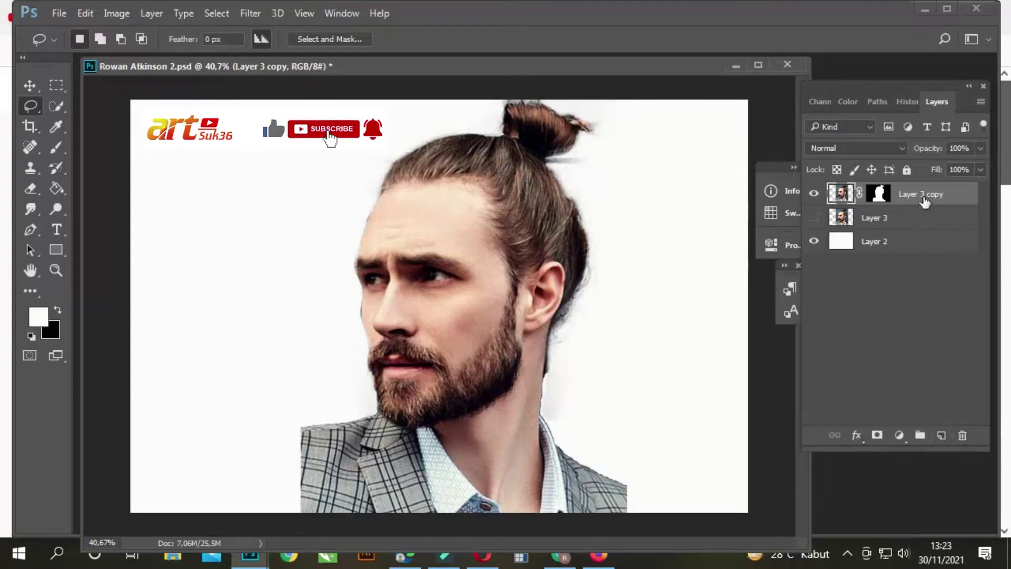
- Add Layer 4 beneath the cut-out and make several copies of the cut-out layer
left_click(941, 437)
left_click_drag(890, 195, 895, 229)
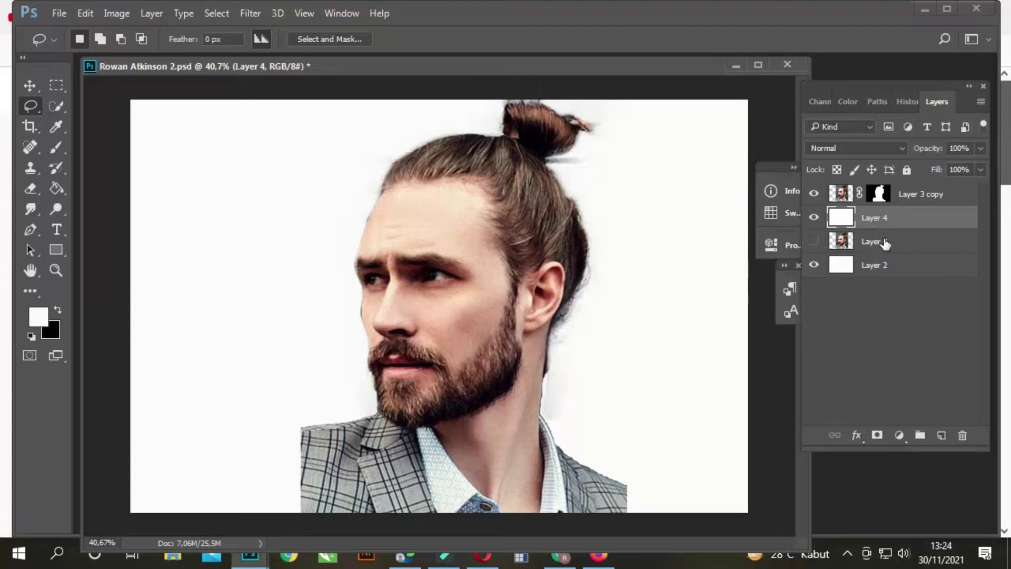
left_click_drag(911, 199, 941, 437)
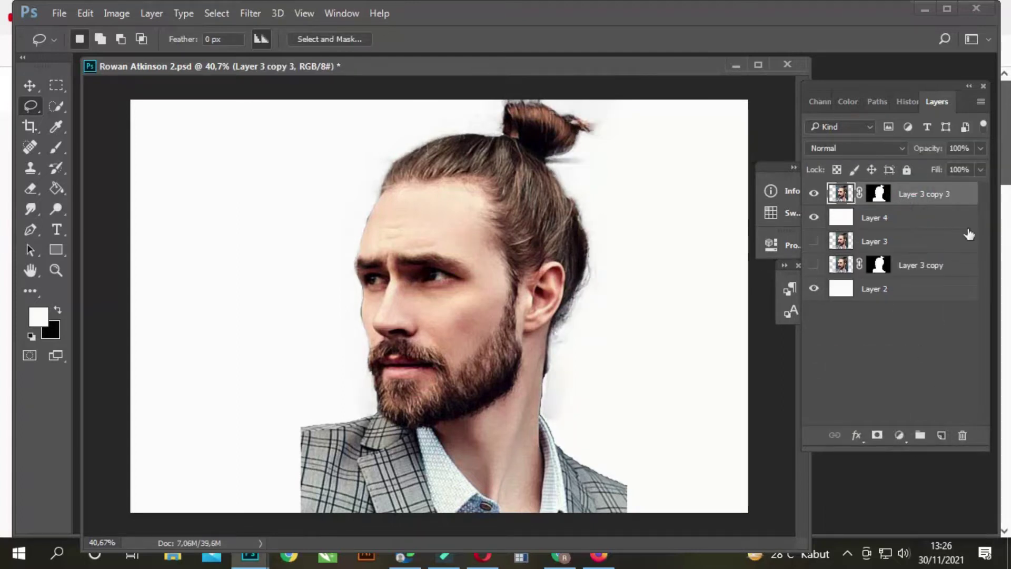
left_click_drag(931, 194, 941, 435)
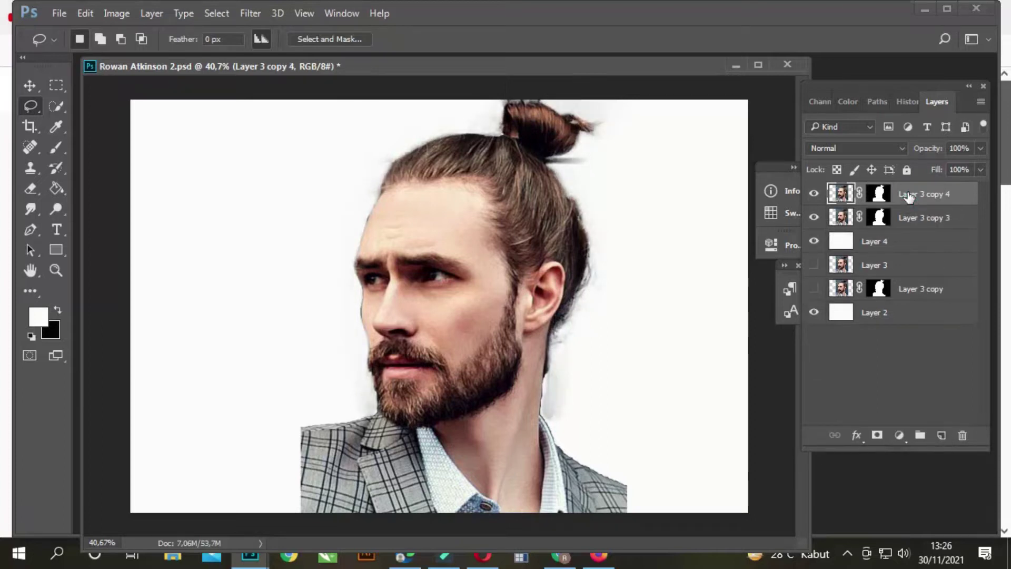
- Merge the selected cut-out copies into a single layer, Layer 3 copy 4
left_click(905, 220, "shift")
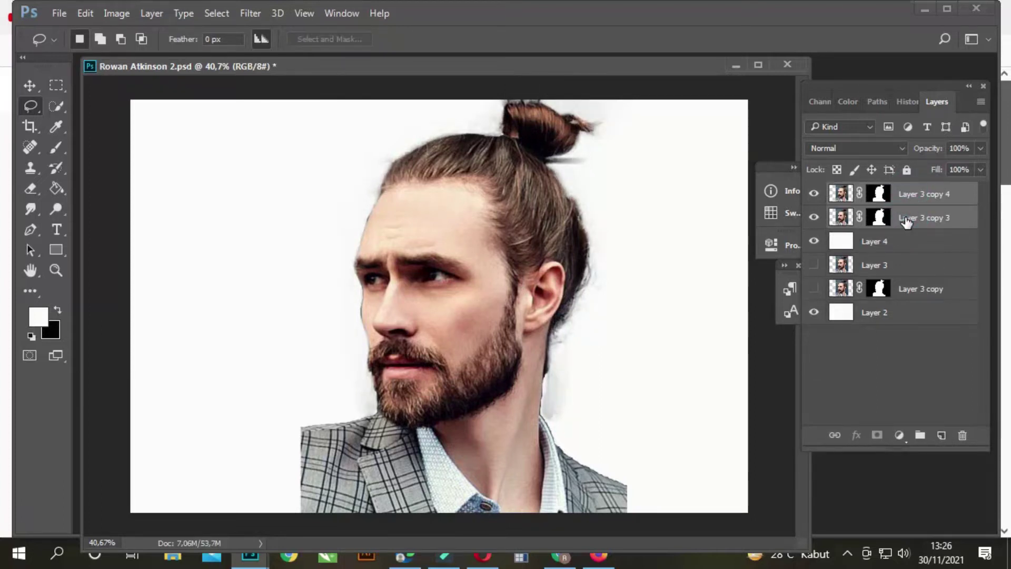
right_click(905, 216)
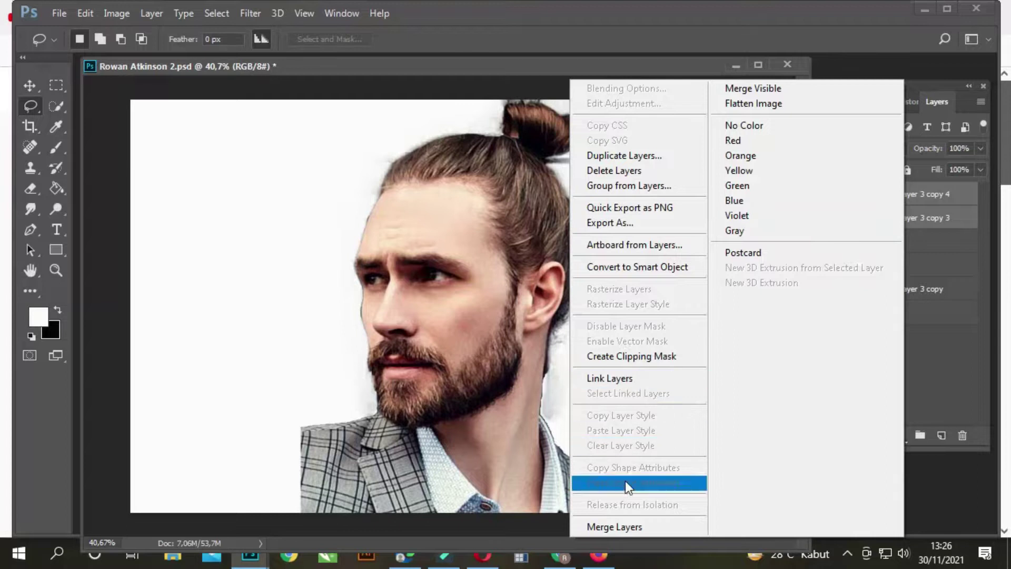
left_click(618, 527)
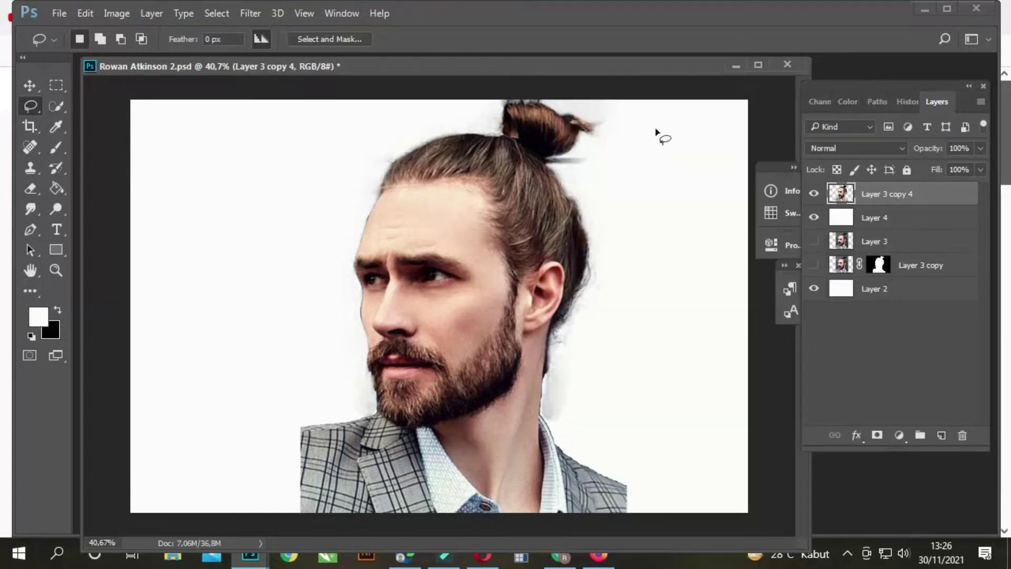
left_click(242, 11)
- Apply Filter Gallery Texturizer with Canvas texture, scaling 127 and relief 12, to the portrait
left_click(254, 69)
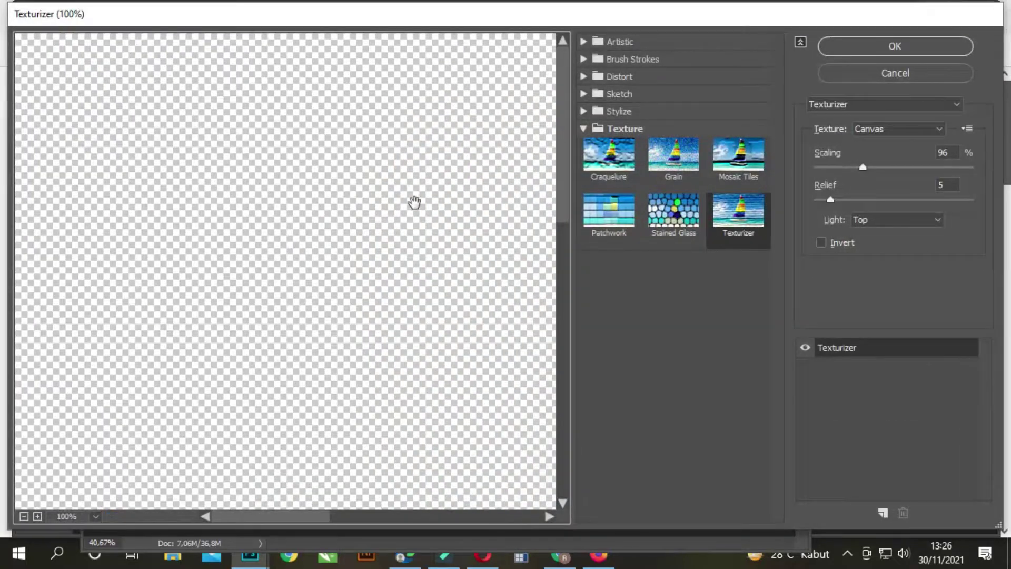
scroll(411, 203, "down", 2)
scroll(402, 208, "down", 2)
scroll(401, 206, "down", 1)
scroll(401, 211, "down", 1)
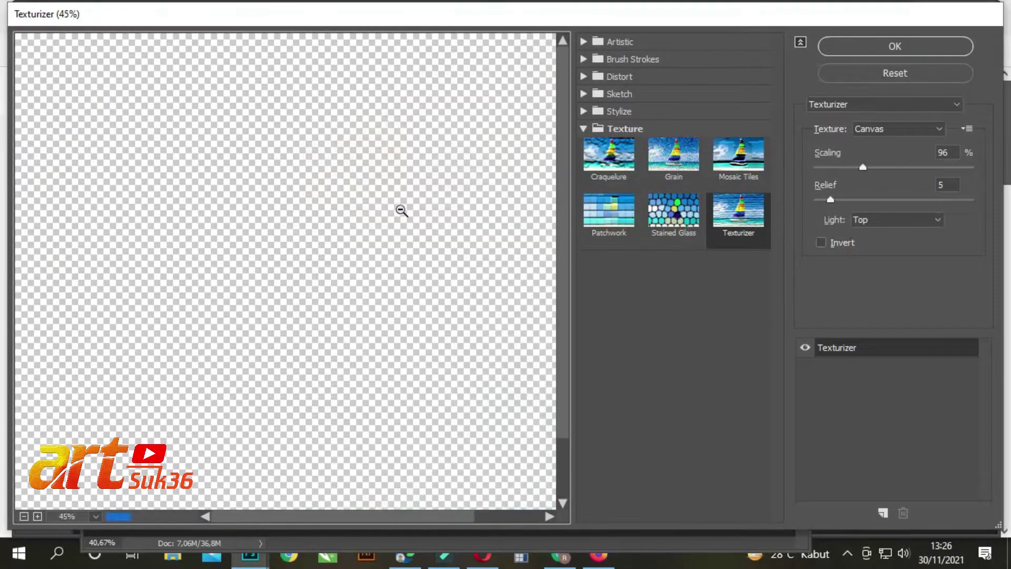
scroll(447, 165, "up", 2)
scroll(492, 210, "up", 1)
scroll(494, 210, "up", 2)
scroll(493, 208, "up", 1)
mouse_move(861, 167)
left_mouse_down()
mouse_move(845, 168)
mouse_move(895, 168)
left_mouse_up()
mouse_move(831, 199)
left_mouse_down()
mouse_move(851, 200)
mouse_move(833, 198)
mouse_move(842, 198)
left_mouse_up()
left_click(872, 47)
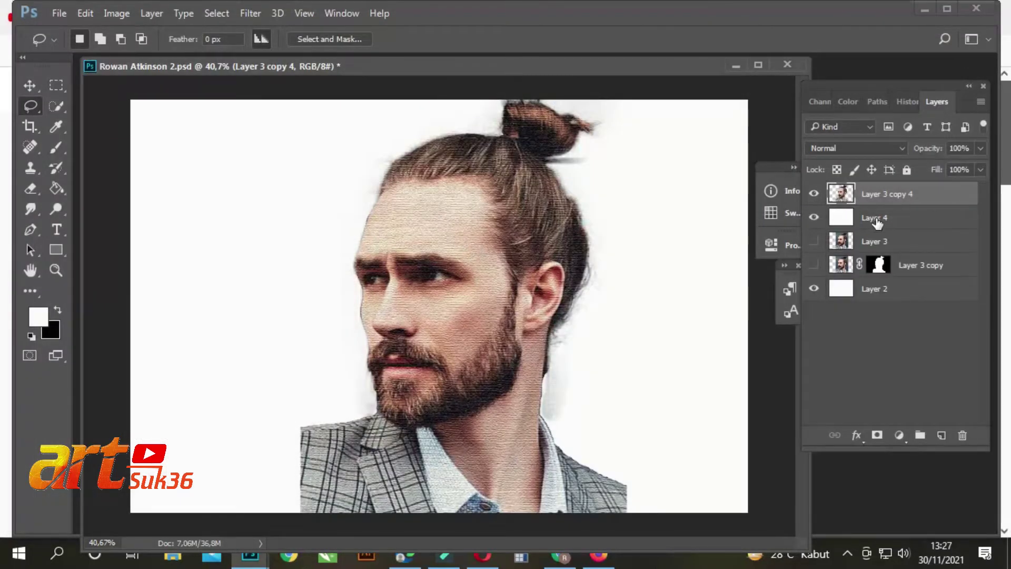
- Select Layer 4 and set the foreground colour to light orange
left_click(877, 223)
left_click(39, 318)
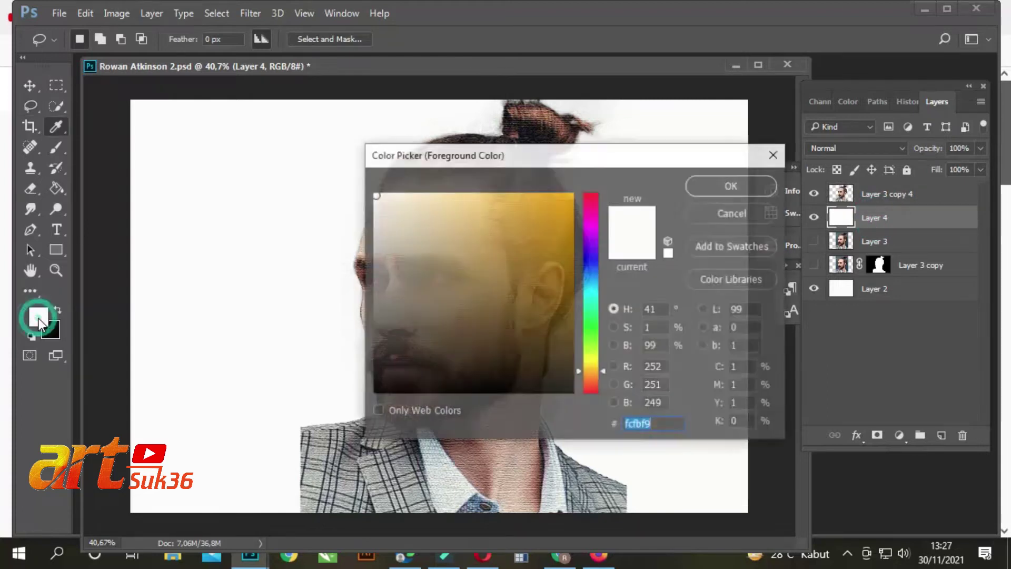
left_click(591, 381)
left_click(475, 203)
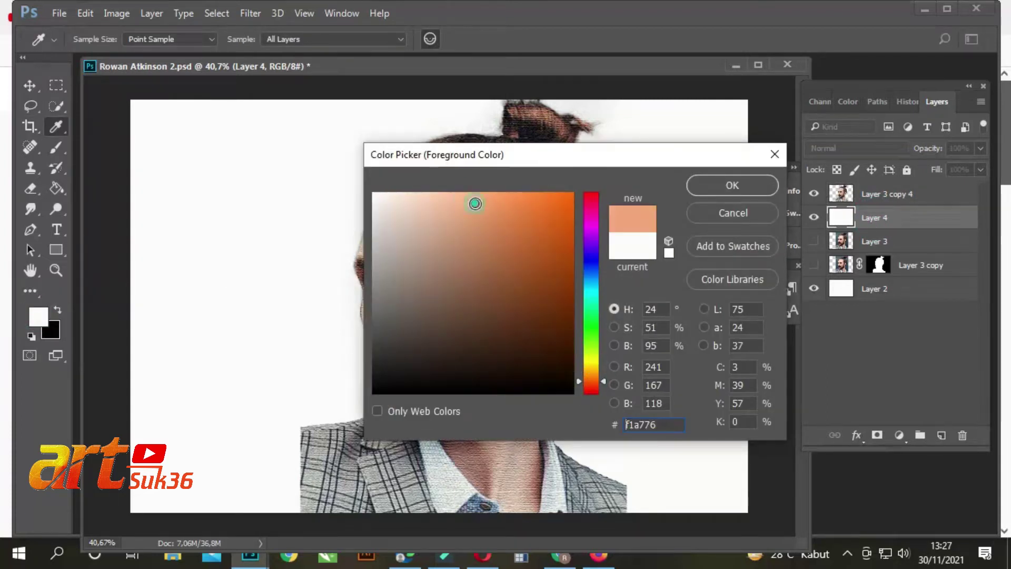
key("l")
- With Finger Painting on, smudge the jacket's left and bottom-right edges outward, enlarging the brush
left_click(734, 189)
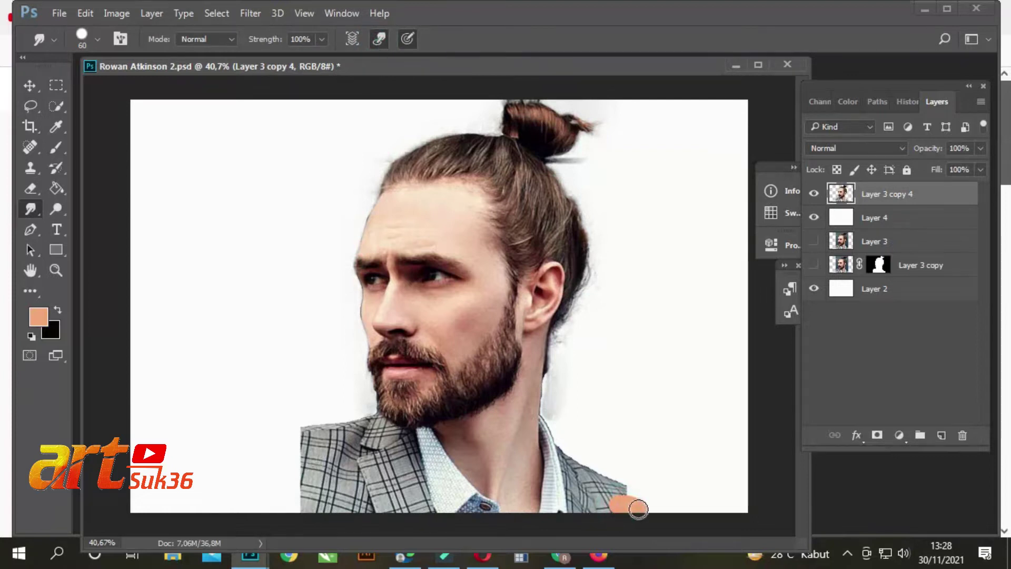
left_click(377, 39)
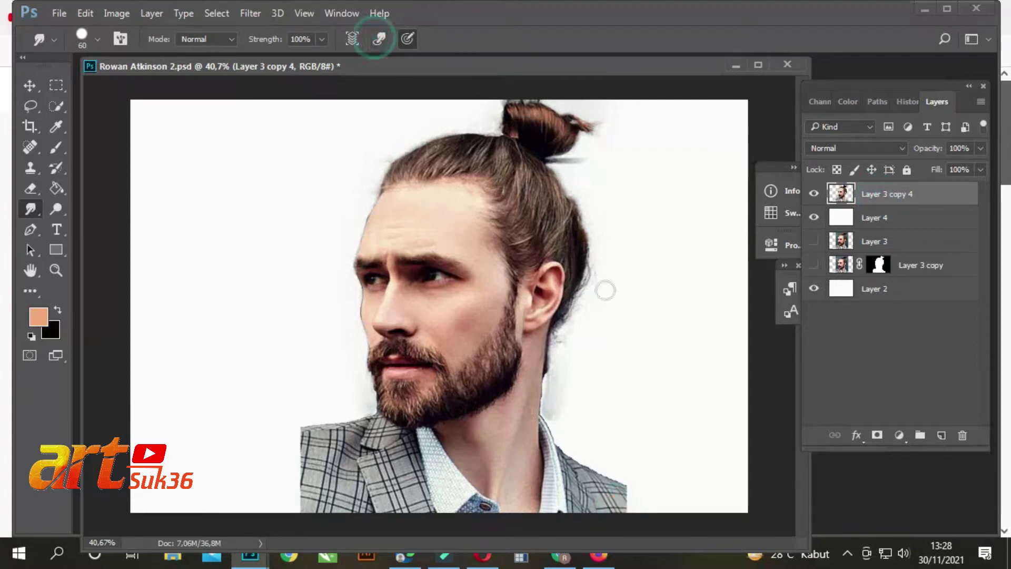
left_click_drag(606, 493, 663, 512)
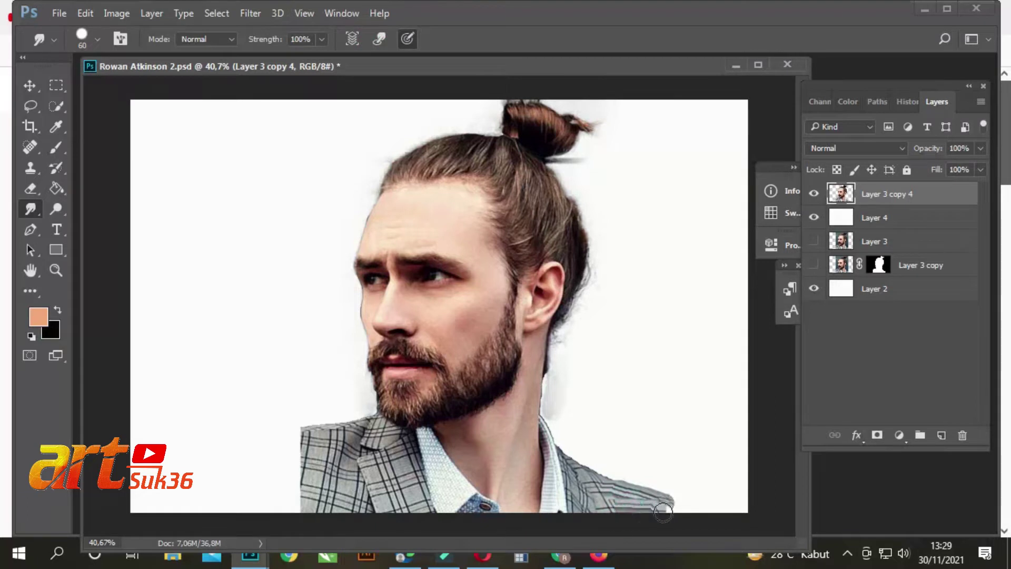
mouse_move(295, 441)
left_mouse_down()
mouse_move(248, 463)
mouse_move(278, 501)
left_mouse_up()
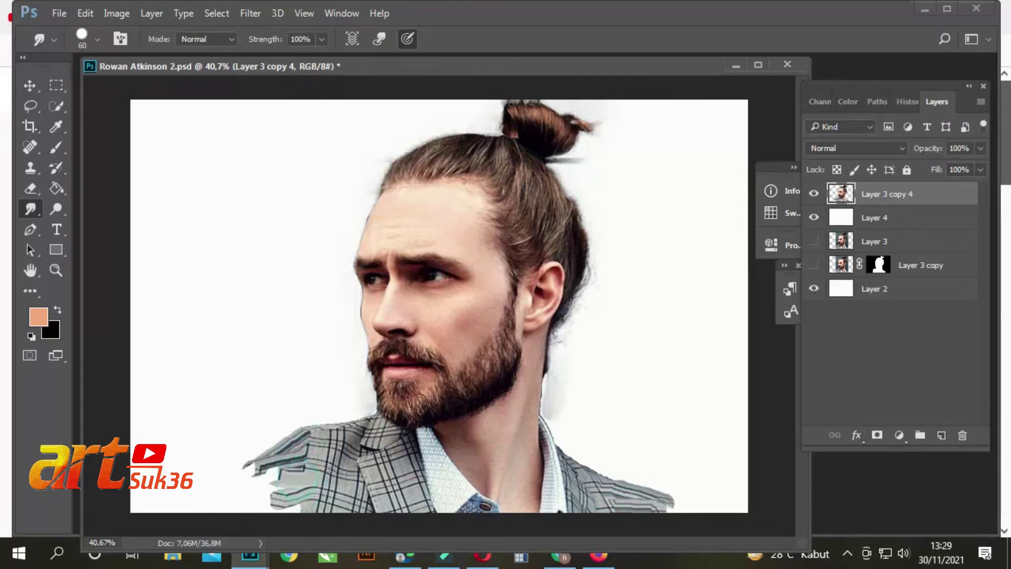
key("bracketright")
key("bracketright")
key("bracketright")
mouse_move(253, 464)
left_mouse_down()
mouse_move(226, 506)
mouse_move(216, 464)
mouse_move(232, 490)
left_mouse_up()
mouse_move(642, 531)
left_mouse_down()
mouse_move(667, 530)
mouse_move(616, 523)
left_mouse_up()
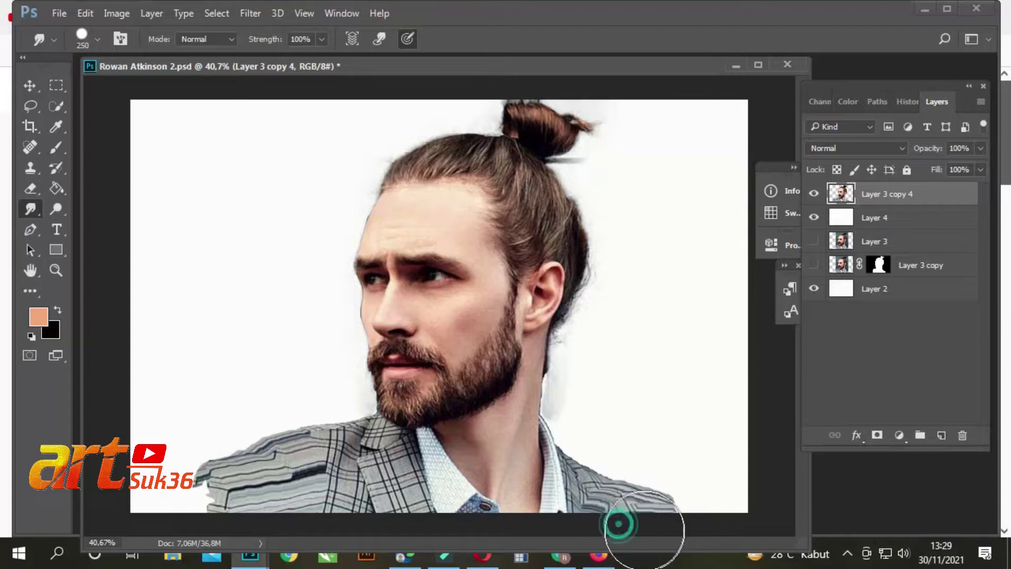
left_click_drag(218, 509, 150, 506)
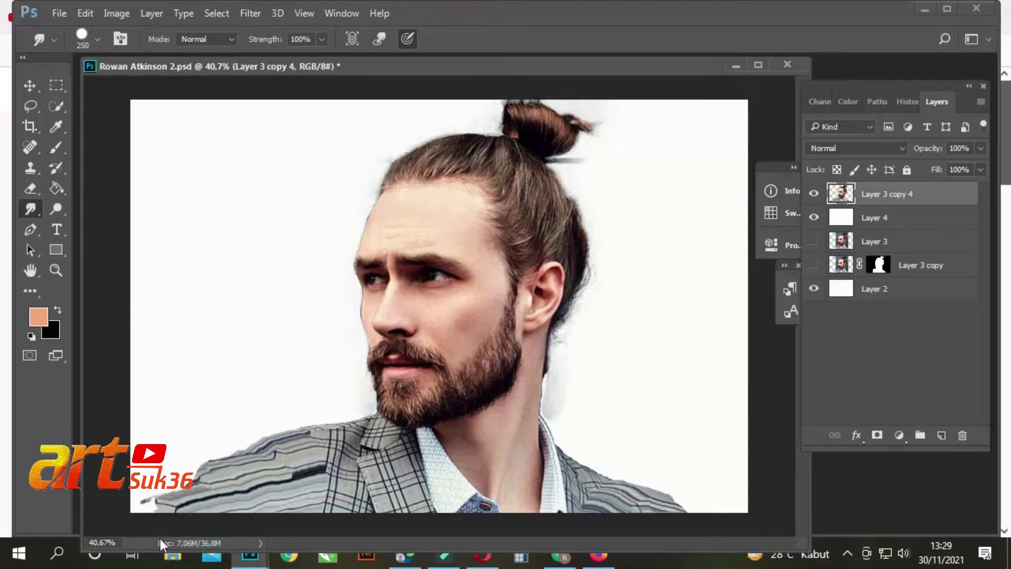
- With the soft Brush on Layer 4, paint brown over the upper-left, right and lower-left background
left_click(58, 153)
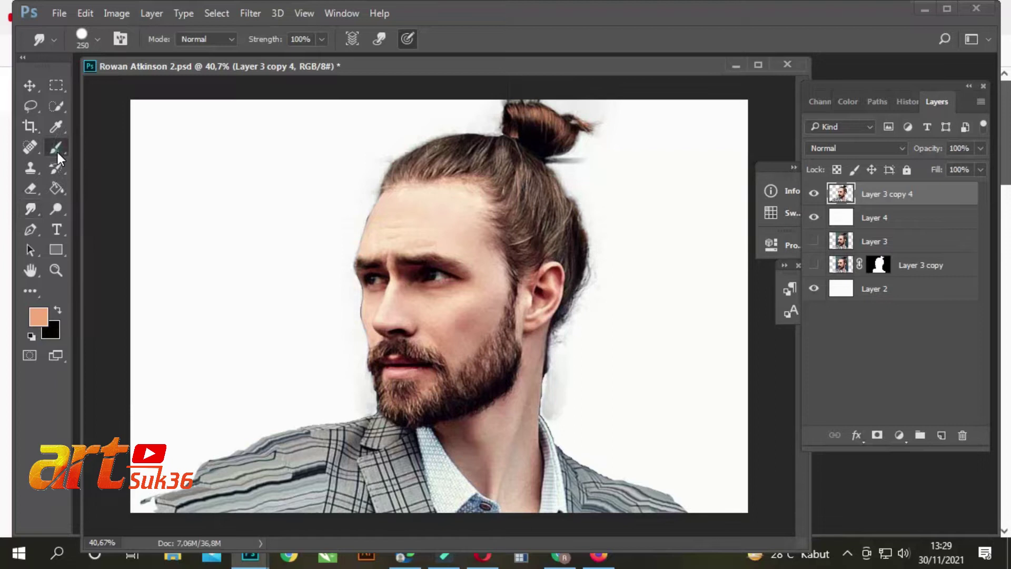
left_click(909, 227)
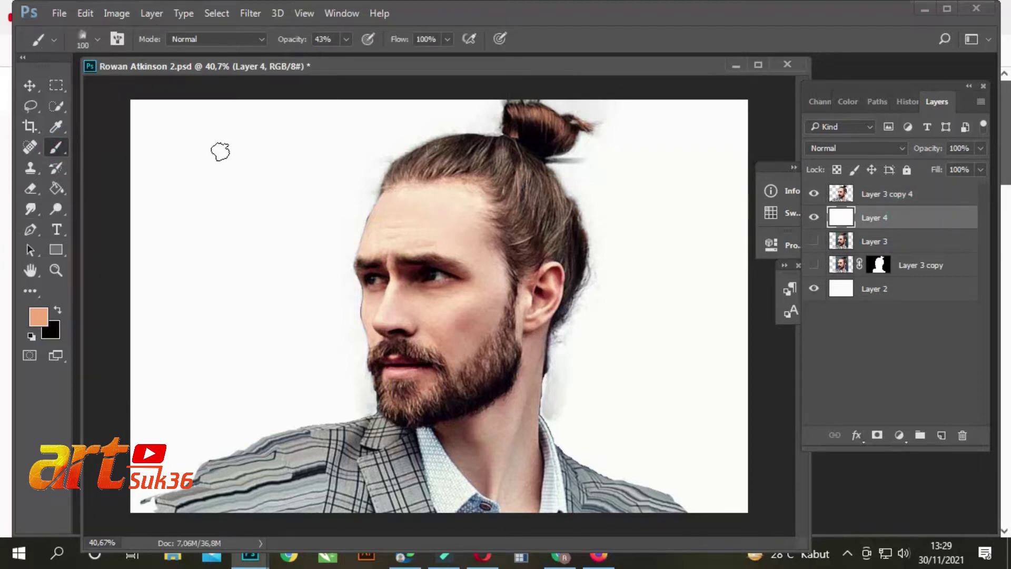
left_click(38, 317)
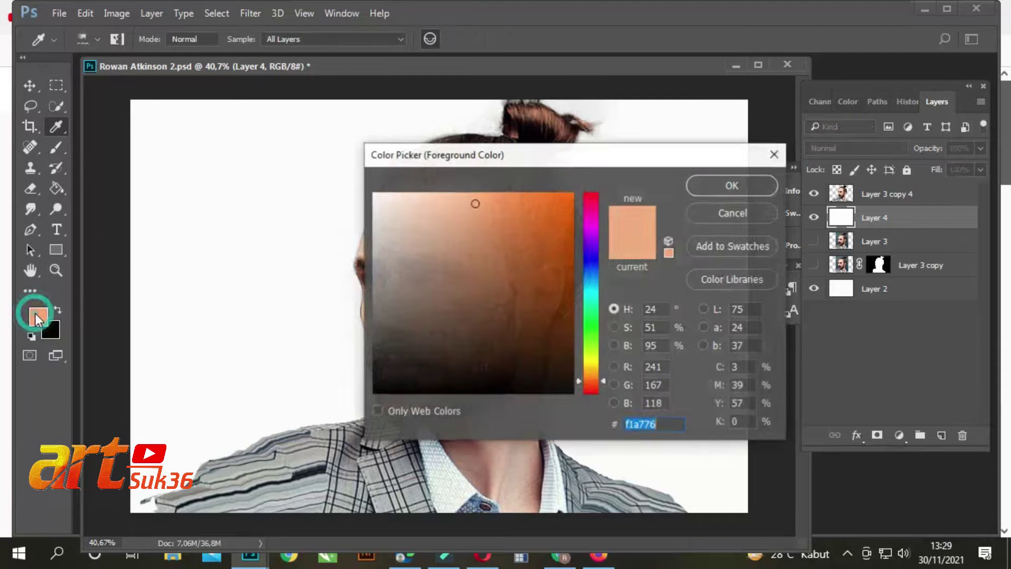
left_click(477, 275)
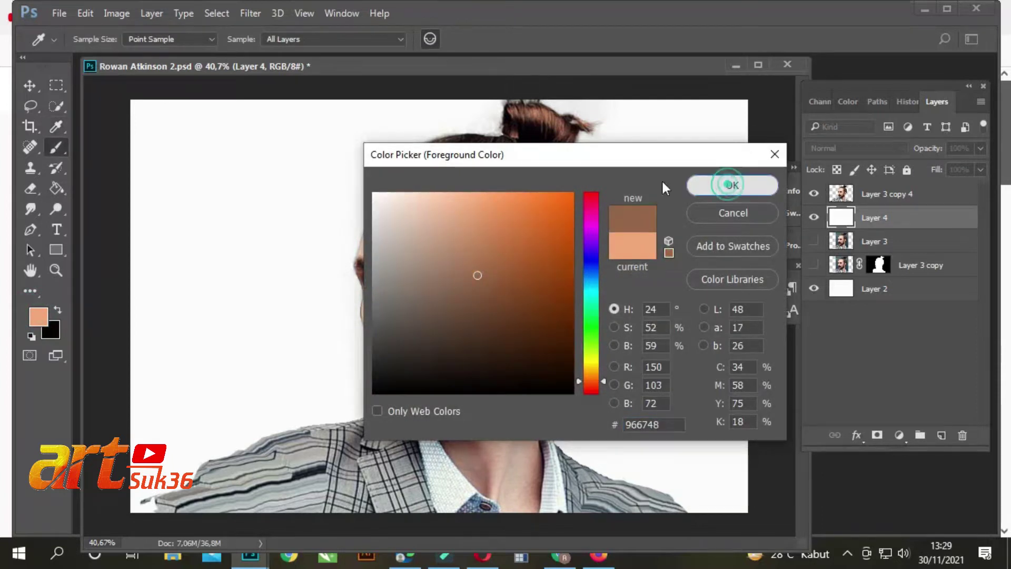
left_click(701, 185)
mouse_move(247, 185)
left_mouse_down()
mouse_move(207, 141)
mouse_move(152, 283)
mouse_move(160, 372)
mouse_move(375, 138)
mouse_move(591, 147)
mouse_move(701, 106)
mouse_move(649, 329)
mouse_move(567, 400)
left_mouse_up()
mouse_move(727, 415)
left_mouse_down()
mouse_move(711, 478)
mouse_move(722, 372)
left_mouse_up()
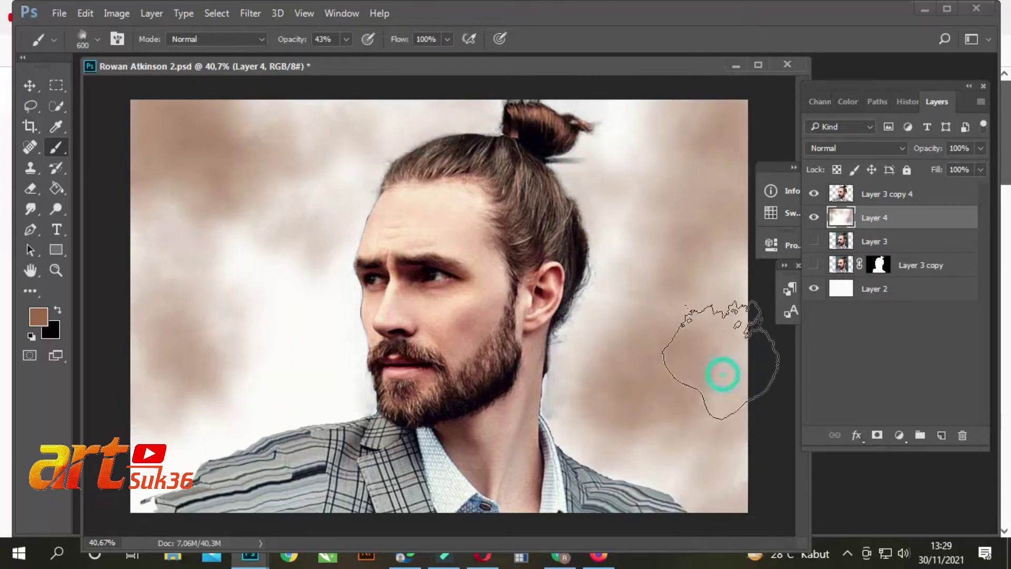
left_click(158, 392)
- Raise opacity, shrink the brush and paint darker brown on the left, upper-left and top-right
left_click(38, 316)
left_click(558, 300)
left_click(699, 186)
left_click_drag(170, 214, 369, 87)
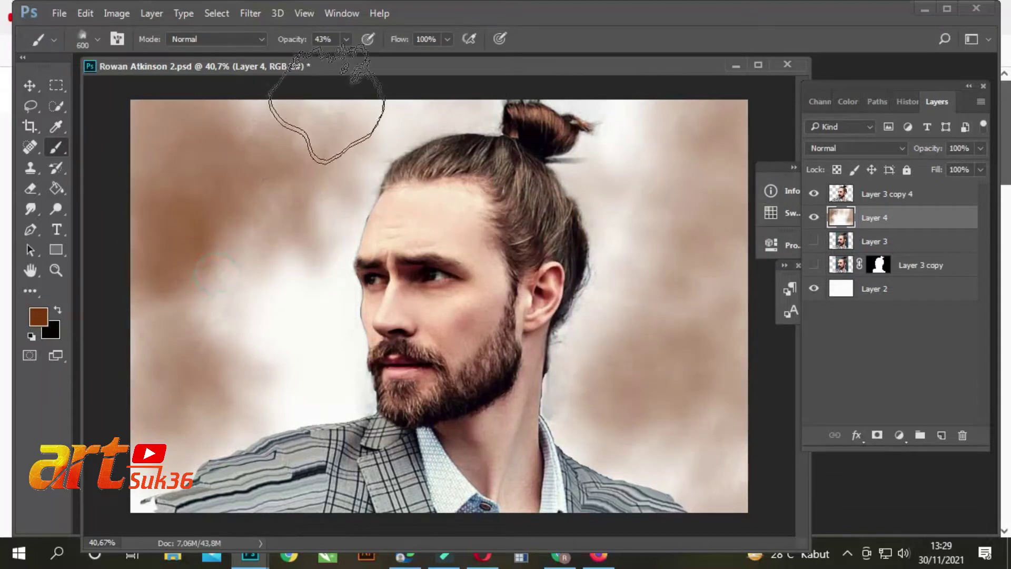
left_click_drag(349, 40, 362, 57)
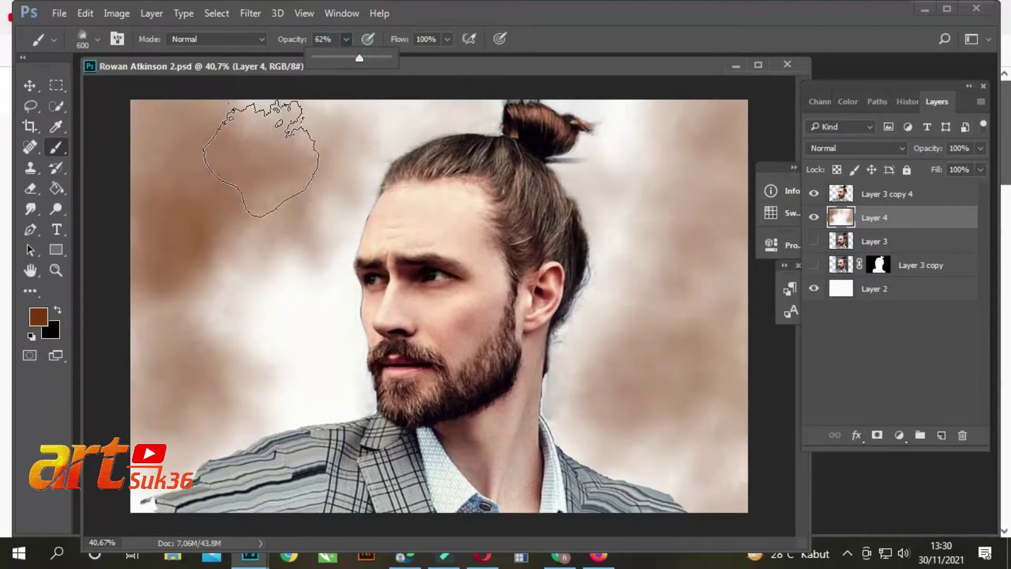
key("bracketleft")
key("bracketleft")
key("bracketleft")
mouse_move(211, 284)
left_mouse_down()
mouse_move(190, 303)
mouse_move(282, 153)
mouse_move(211, 121)
left_mouse_up()
mouse_move(705, 117)
left_mouse_down()
mouse_move(682, 129)
mouse_move(609, 334)
mouse_move(693, 388)
mouse_move(725, 339)
mouse_move(743, 388)
mouse_move(745, 485)
mouse_move(745, 462)
mouse_move(169, 418)
left_mouse_up()
- Paint orange over the right-side and left background
left_click(37, 317)
left_click(541, 216)
left_click(732, 185)
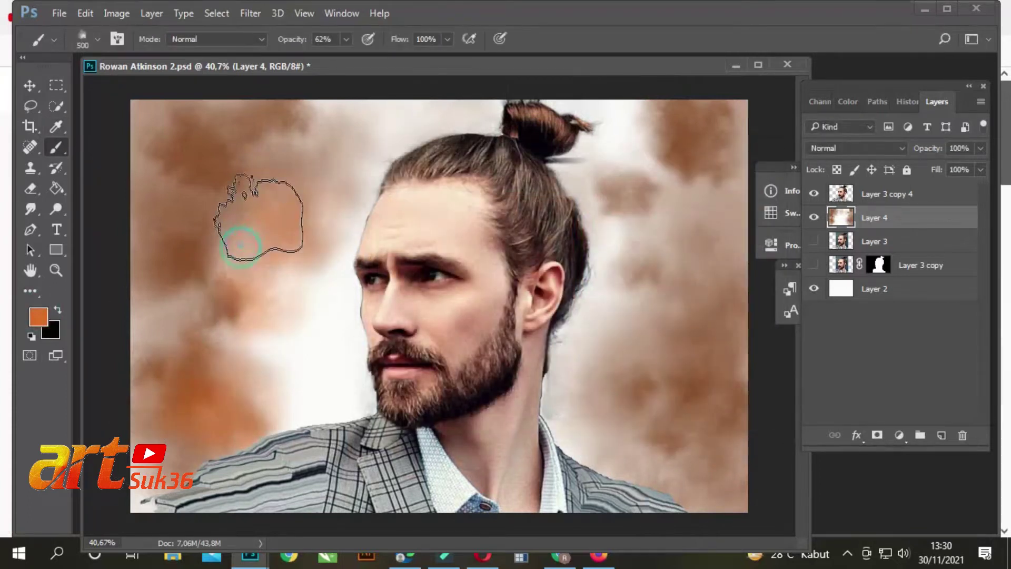
mouse_move(637, 145)
left_mouse_down()
mouse_move(643, 192)
mouse_move(621, 294)
mouse_move(631, 452)
mouse_move(685, 474)
left_mouse_up()
left_click_drag(316, 389, 293, 361)
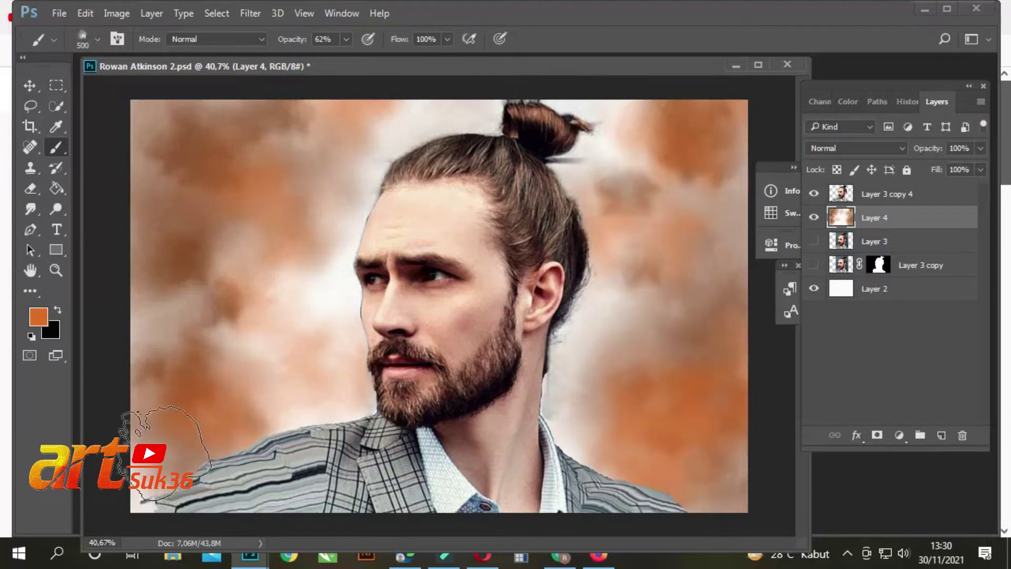
left_click(38, 317)
left_click(546, 360)
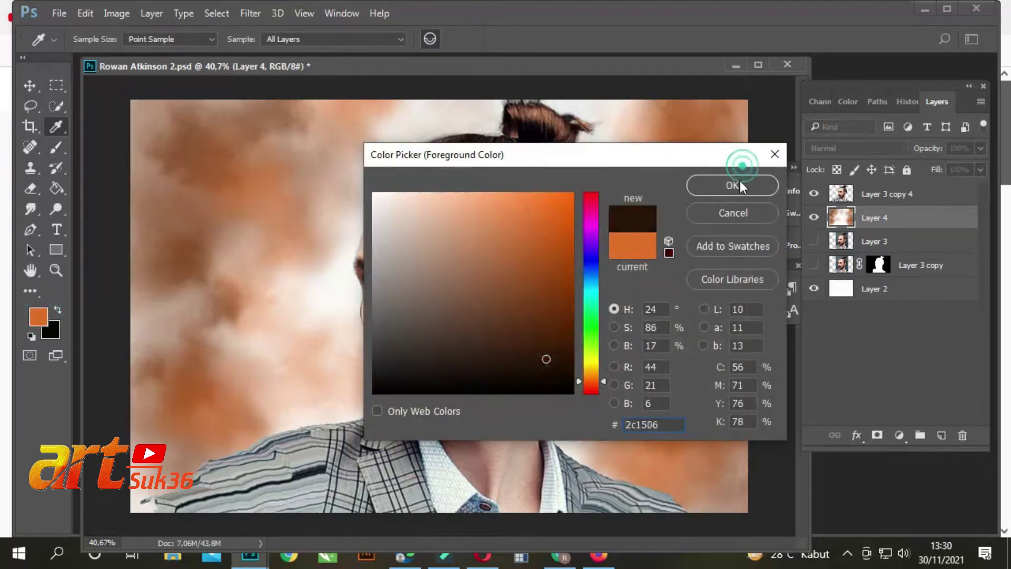
left_click(741, 185)
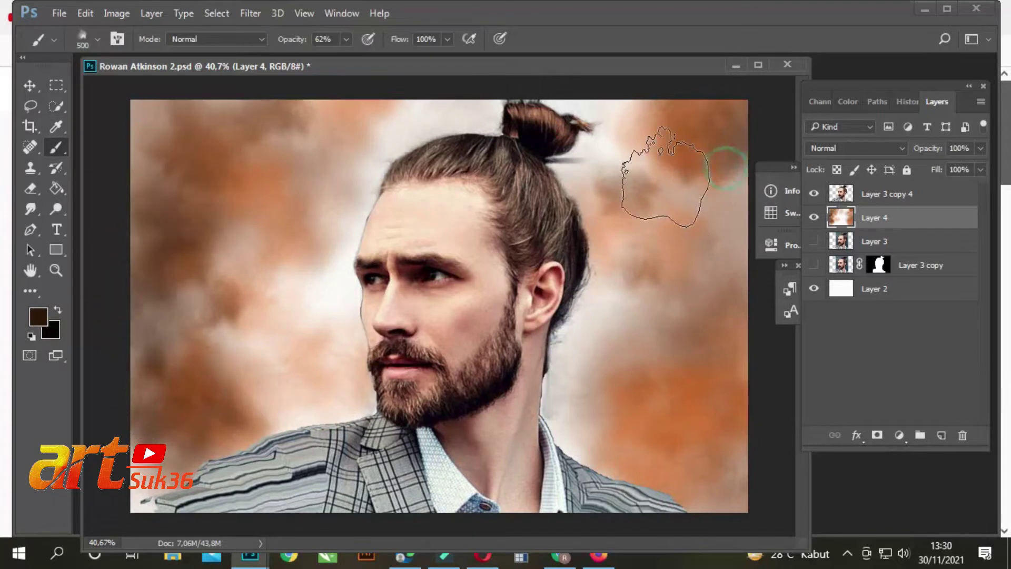
- Paint yellow on the left background and beside the head on the right
left_click(39, 316)
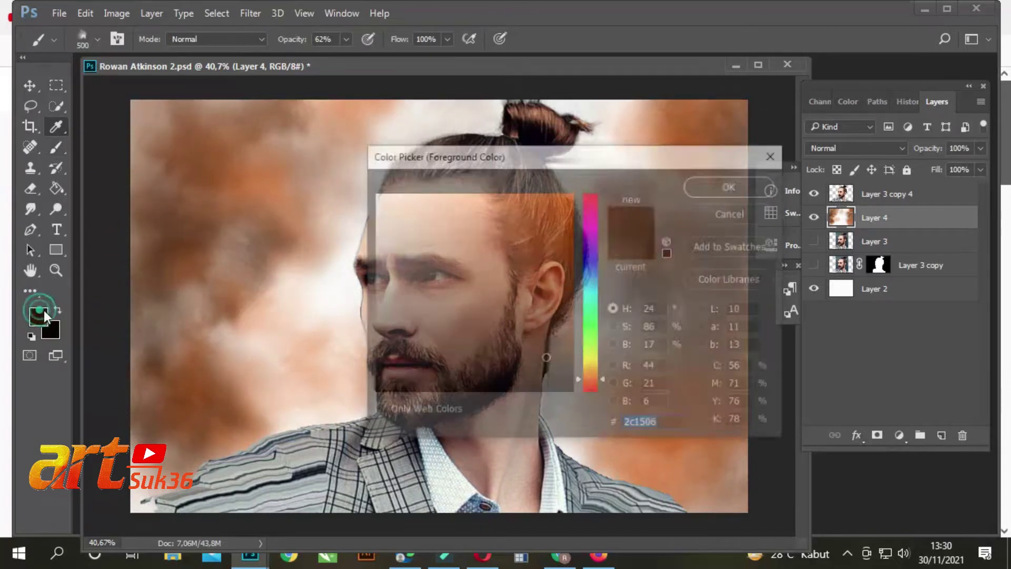
left_click(595, 369)
left_click(530, 205)
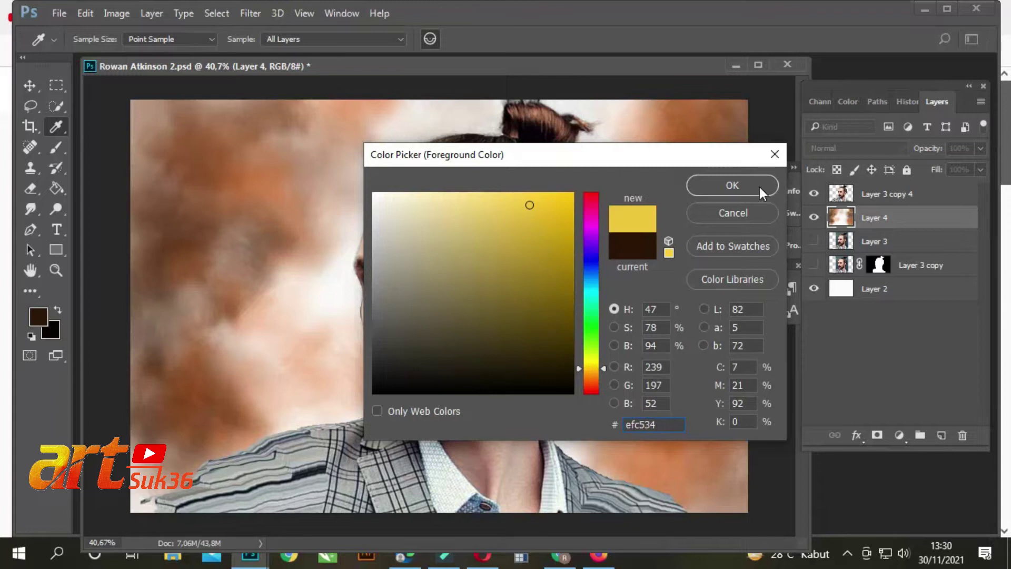
left_click(759, 187)
mouse_move(216, 342)
left_mouse_down()
mouse_move(248, 244)
mouse_move(295, 174)
left_mouse_up()
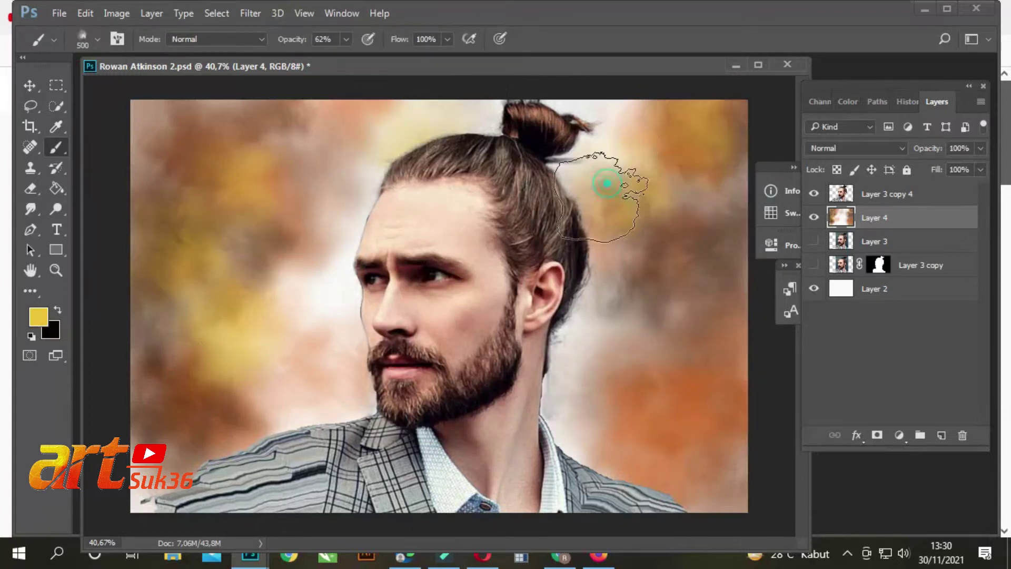
left_click_drag(651, 287, 576, 349)
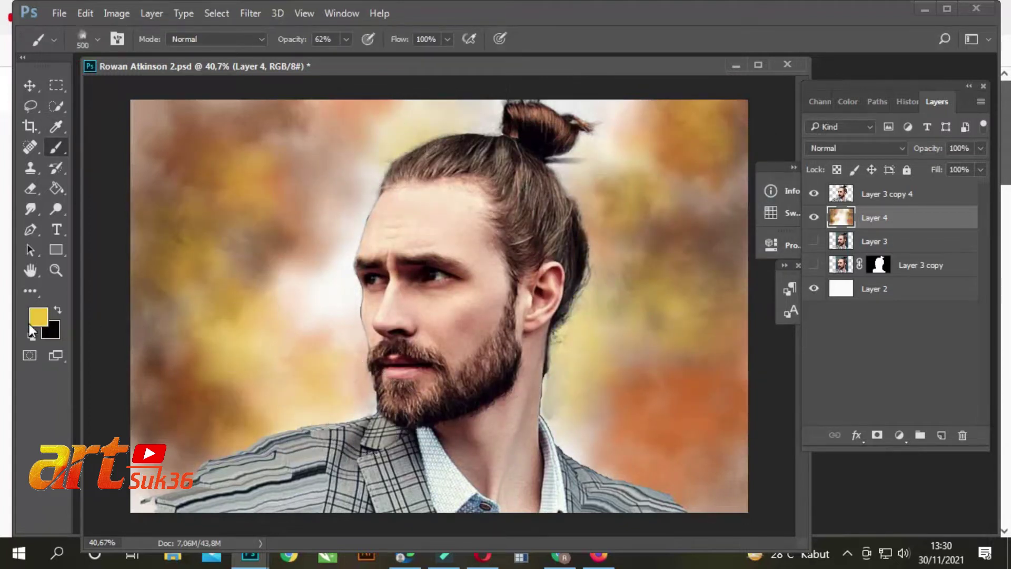
- Lighten the background behind the ear, around the head and lower right with near-white cream
left_click(31, 322)
left_click(384, 199)
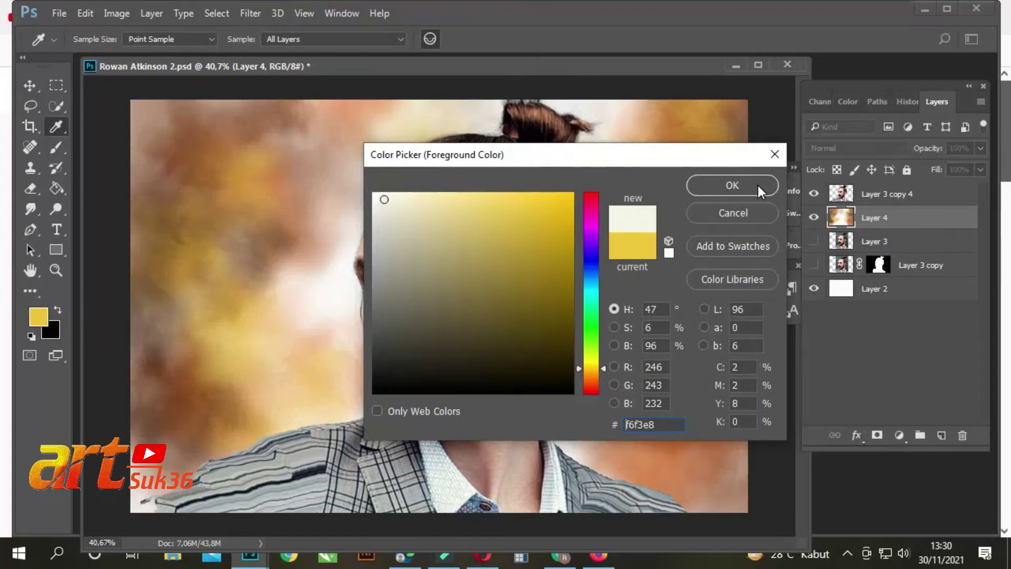
left_click(758, 187)
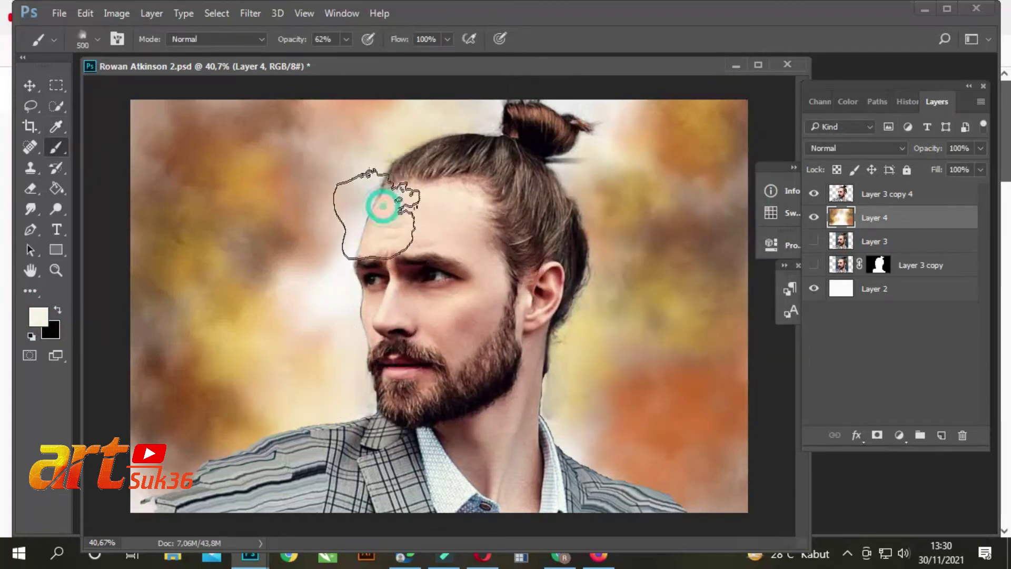
left_click(591, 277)
key("bracketleft")
key("bracketleft")
key("bracketleft")
left_click_drag(406, 140, 215, 445)
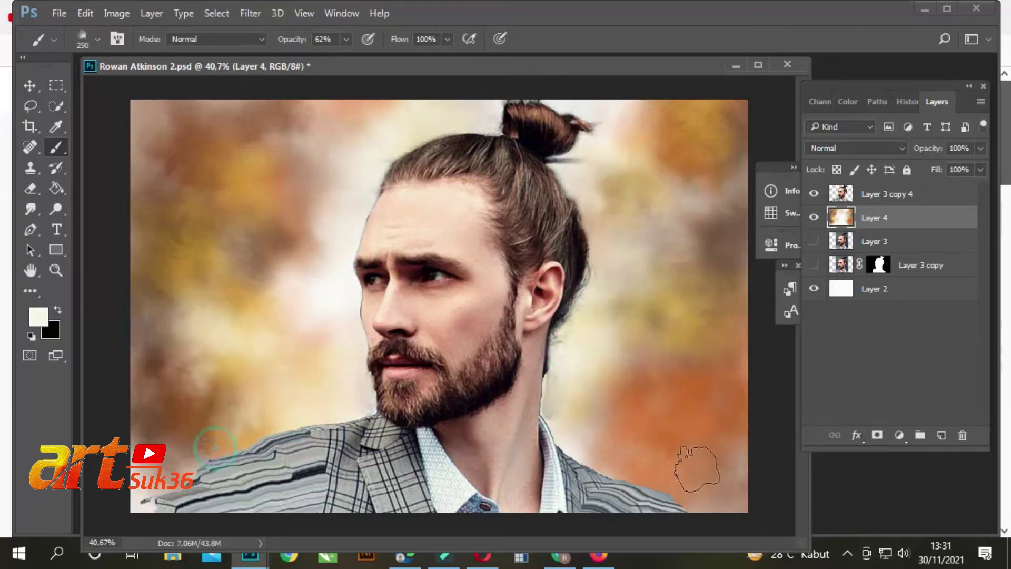
left_click_drag(696, 458, 748, 469)
- Add white layer masks to Layer 3 and Layer 3 copy 4, undoing a trial mask stroke
left_click(902, 240)
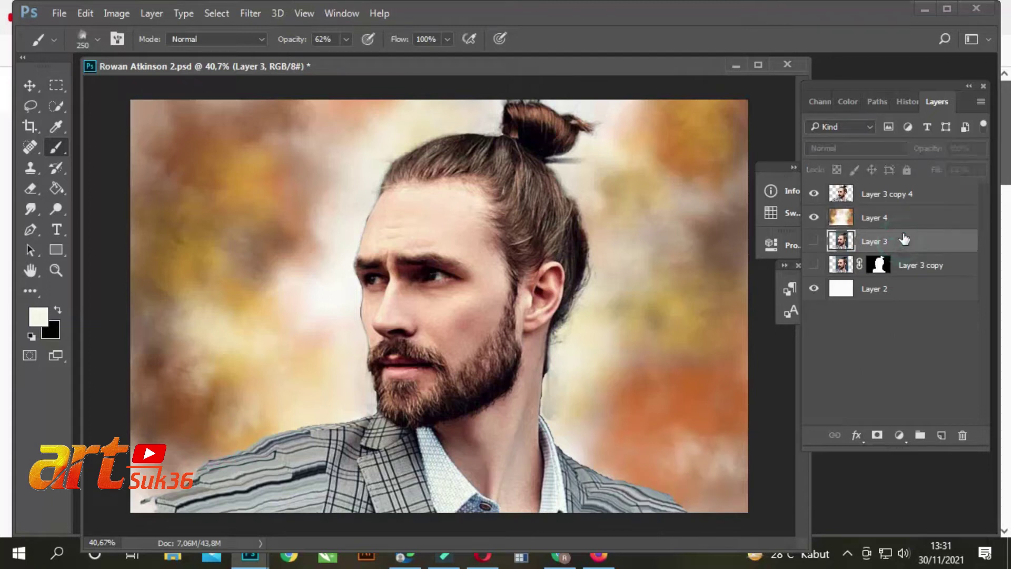
left_click(877, 436)
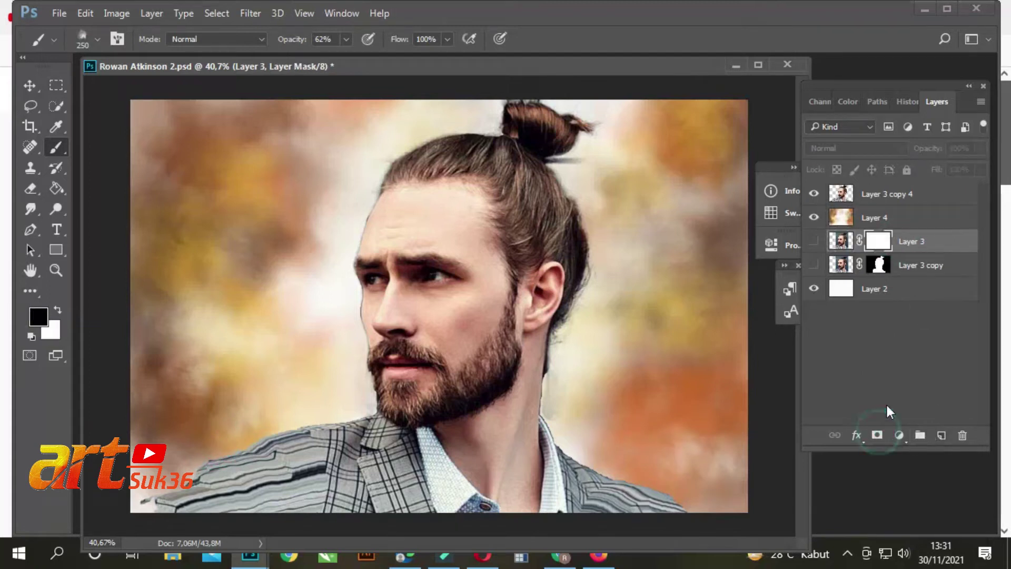
left_click(923, 199)
left_click(877, 436)
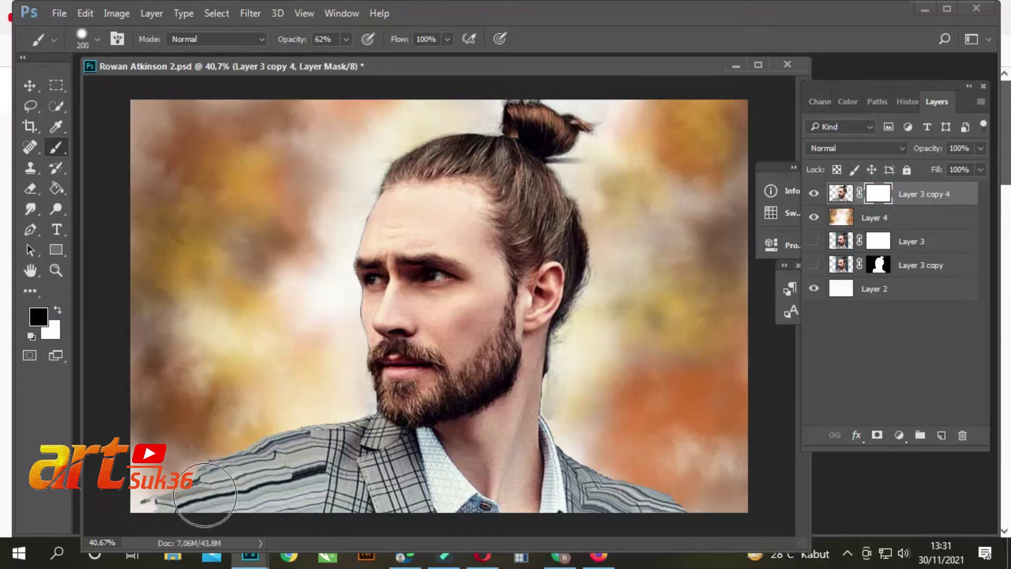
left_click_drag(205, 495, 171, 505)
key("ctrl+z")
- Fade the lower-left and lower-right jacket edges on the mask at 27%, then 5% opacity
left_click(347, 39)
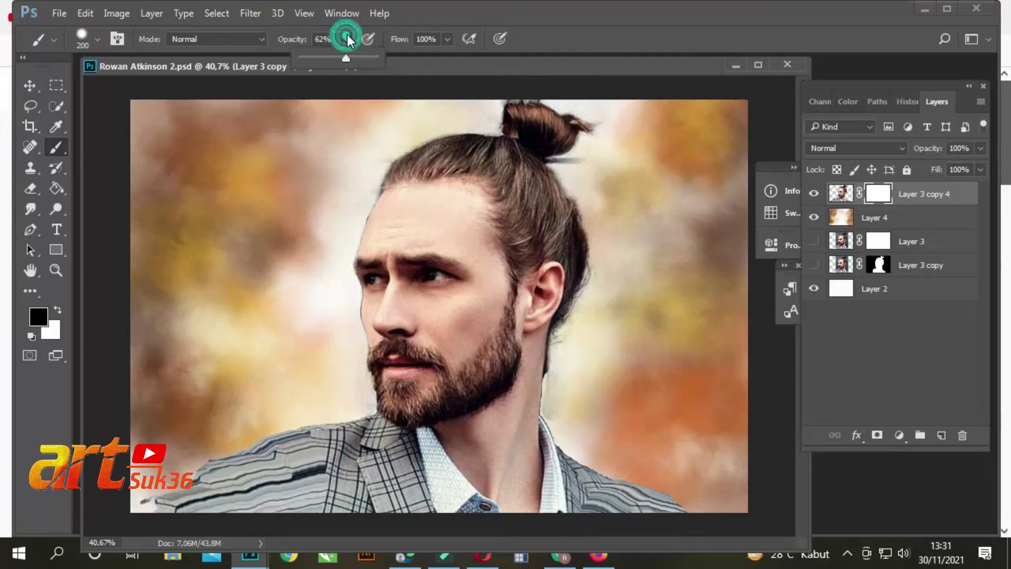
left_click_drag(144, 532, 185, 519)
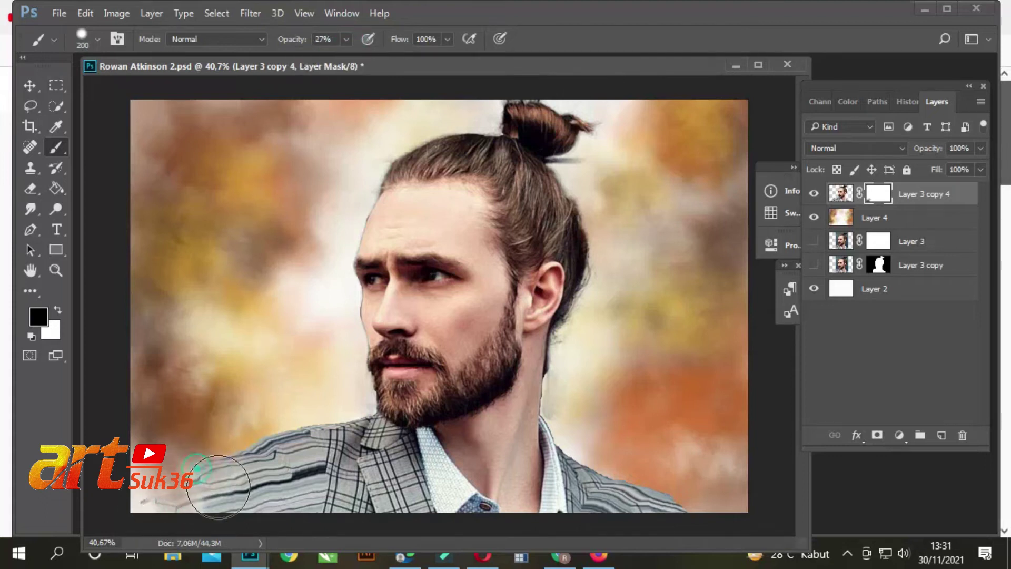
left_click_drag(681, 511, 729, 521)
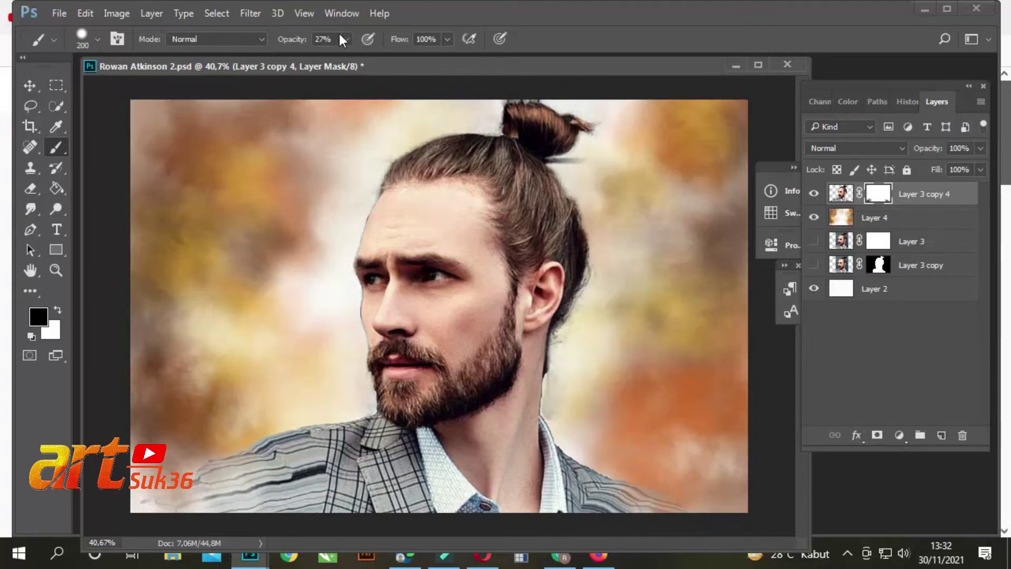
left_click_drag(331, 59, 324, 58)
mouse_move(225, 443)
left_mouse_down()
mouse_move(164, 512)
mouse_move(210, 478)
left_mouse_up()
left_click_drag(704, 515, 647, 474)
left_click(615, 465)
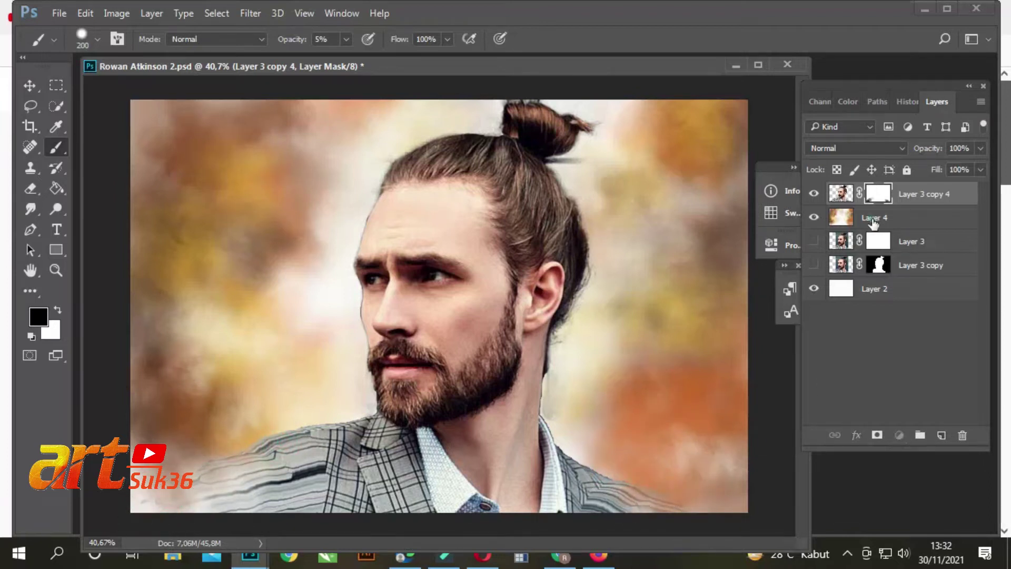
- On Layer 4, sample a background brown and use the 250 px textured brush at 48% opacity
left_click(873, 224)
left_click(38, 316)
left_click(218, 423)
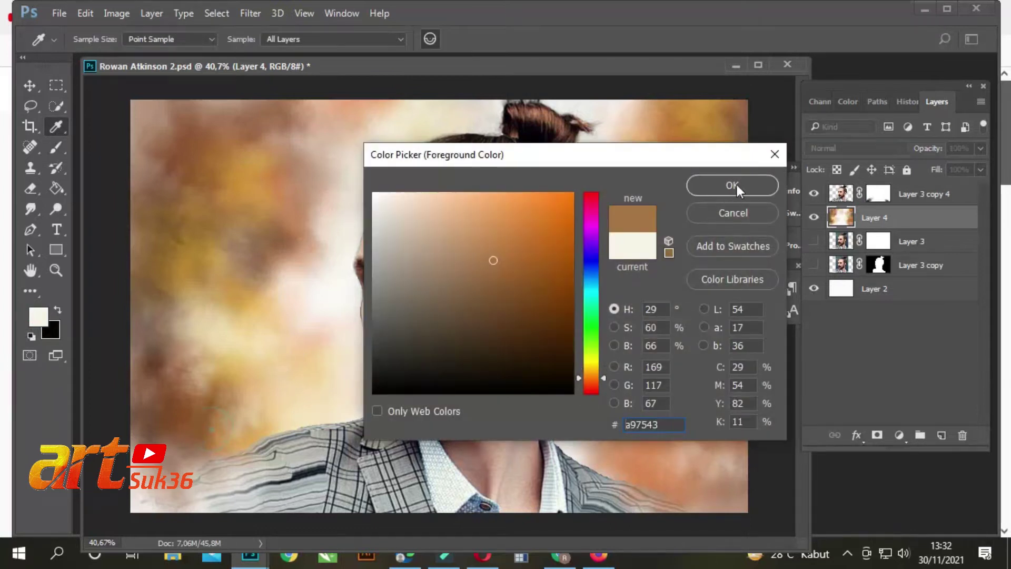
left_click(732, 185)
left_click(98, 39)
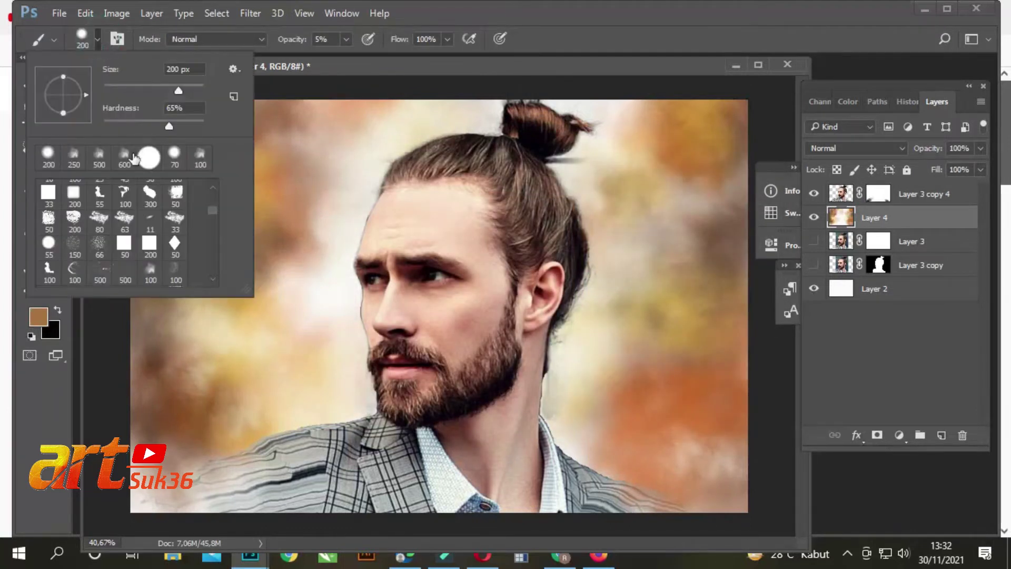
left_click(74, 157)
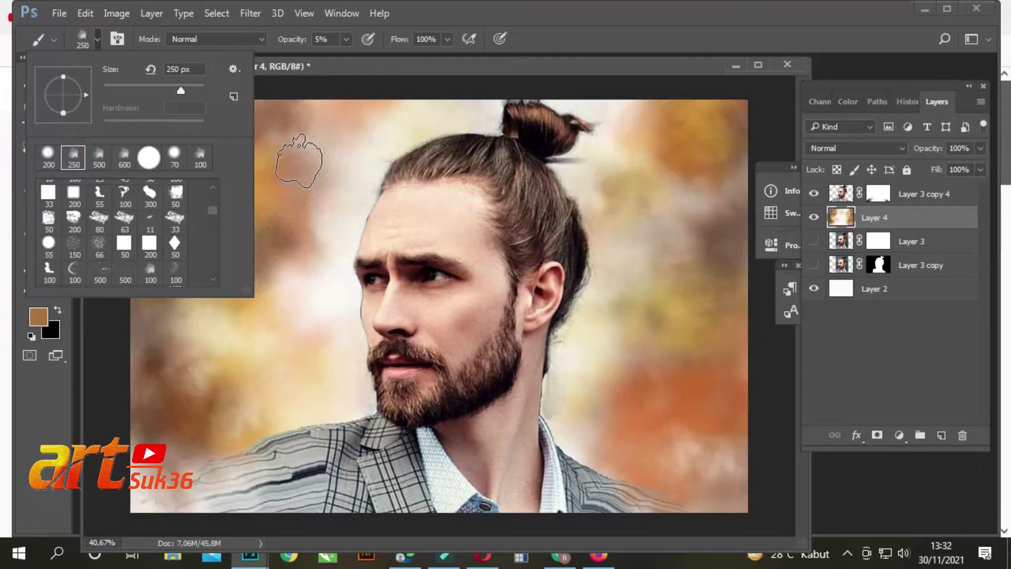
left_click(298, 160)
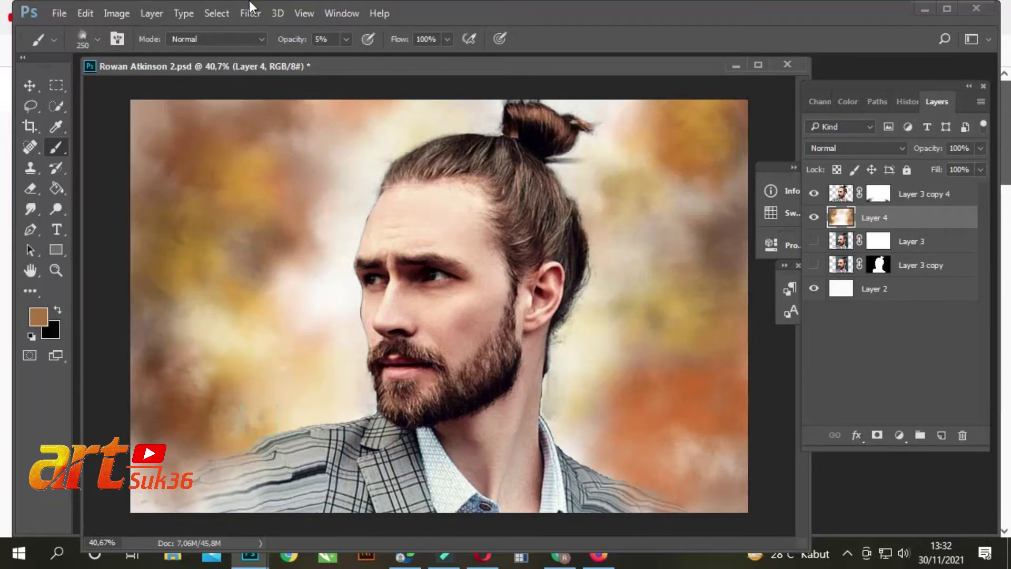
left_click(220, 433)
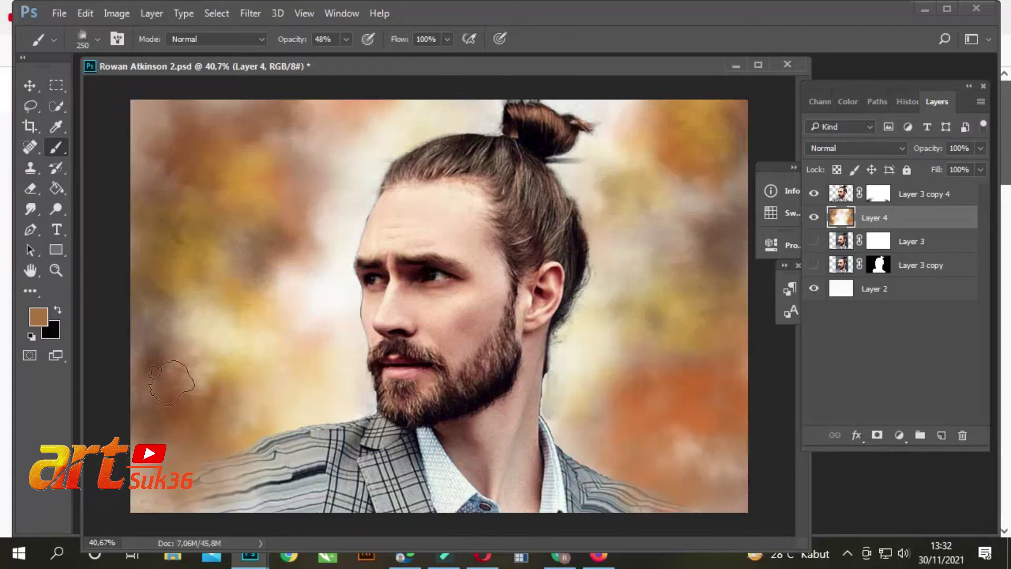
- Sample a golden tan and dab it onto the background and beside the head
left_click(38, 316)
left_click(520, 228)
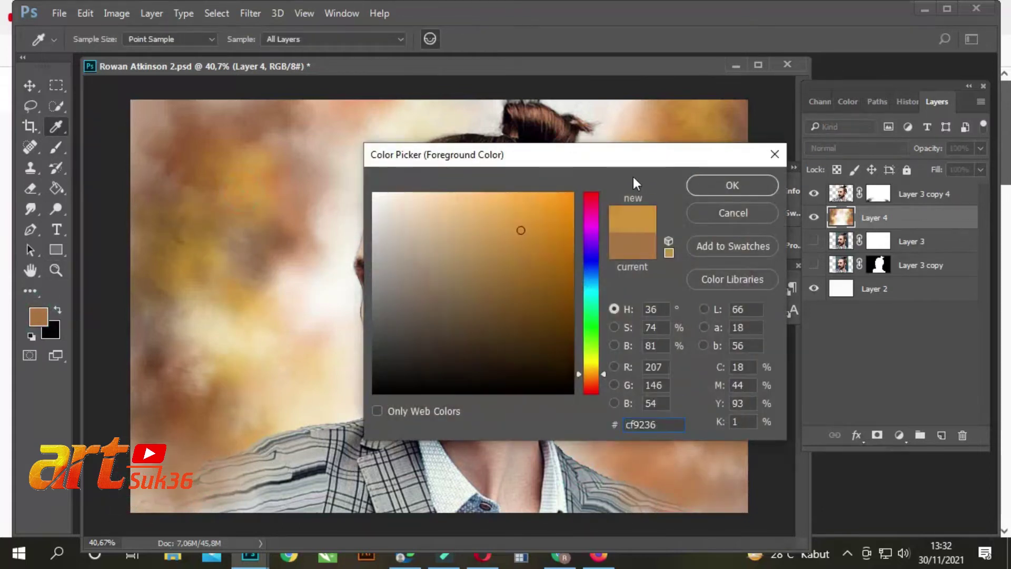
left_click(717, 185)
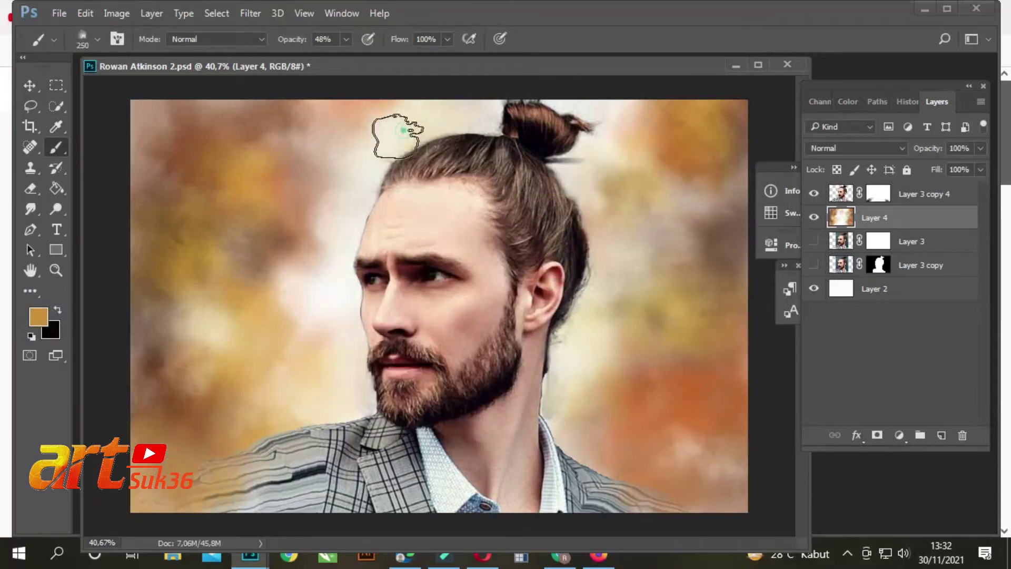
left_click(256, 338)
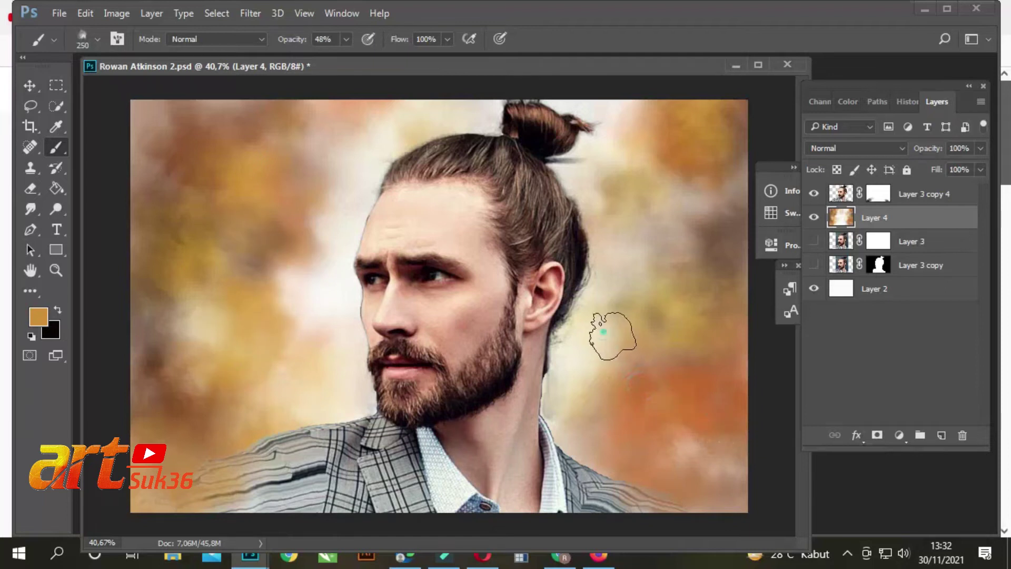
left_click_drag(648, 255, 691, 261)
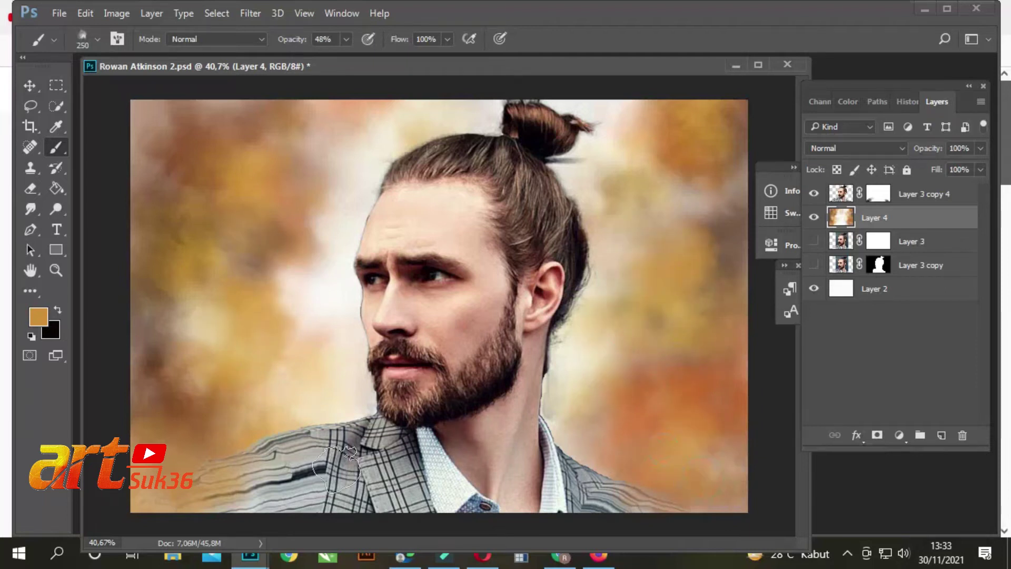
- Pick a deep dark red and, at 17% opacity, dab the left, right and upper background
left_click(38, 317)
left_click(160, 384)
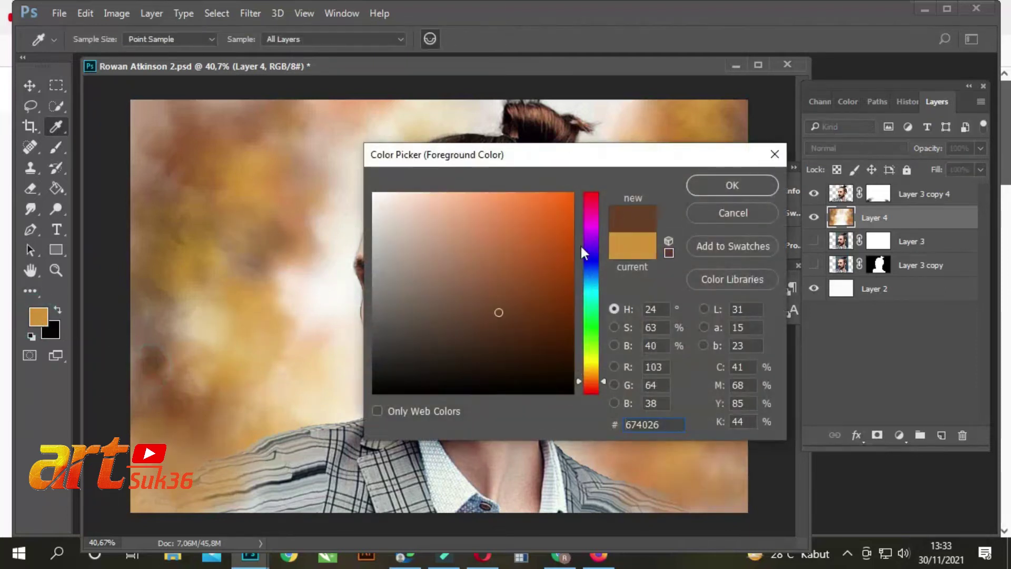
left_click_drag(594, 237, 593, 193)
left_click(553, 278)
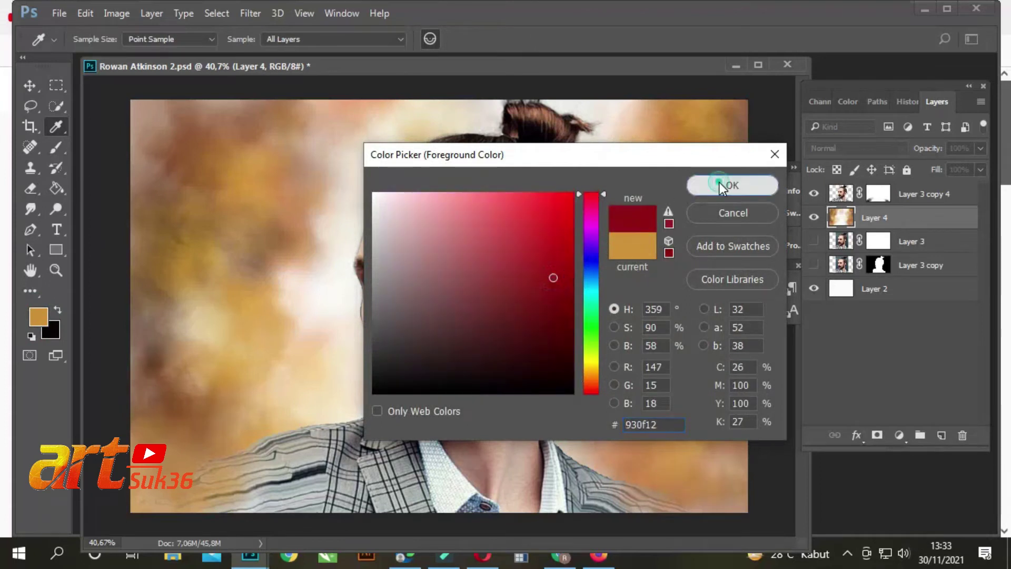
left_click(719, 182)
left_click(345, 39)
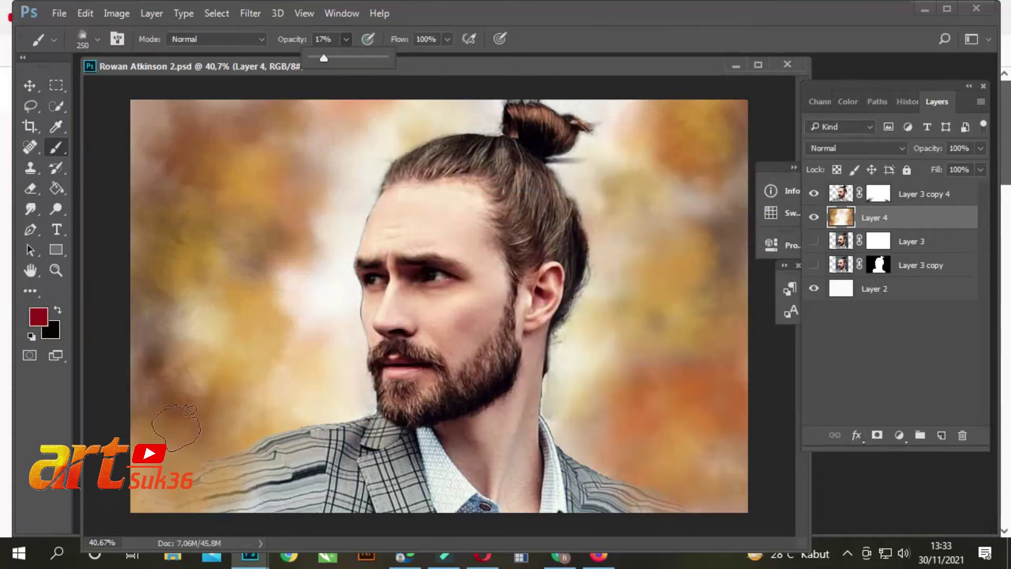
left_click_drag(175, 426, 160, 113)
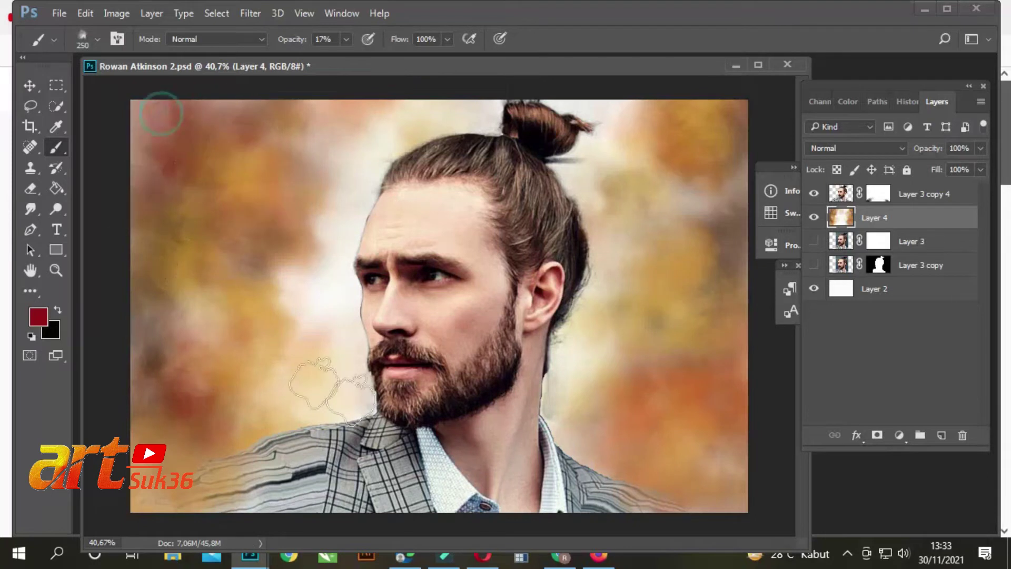
left_click_drag(695, 316, 715, 143)
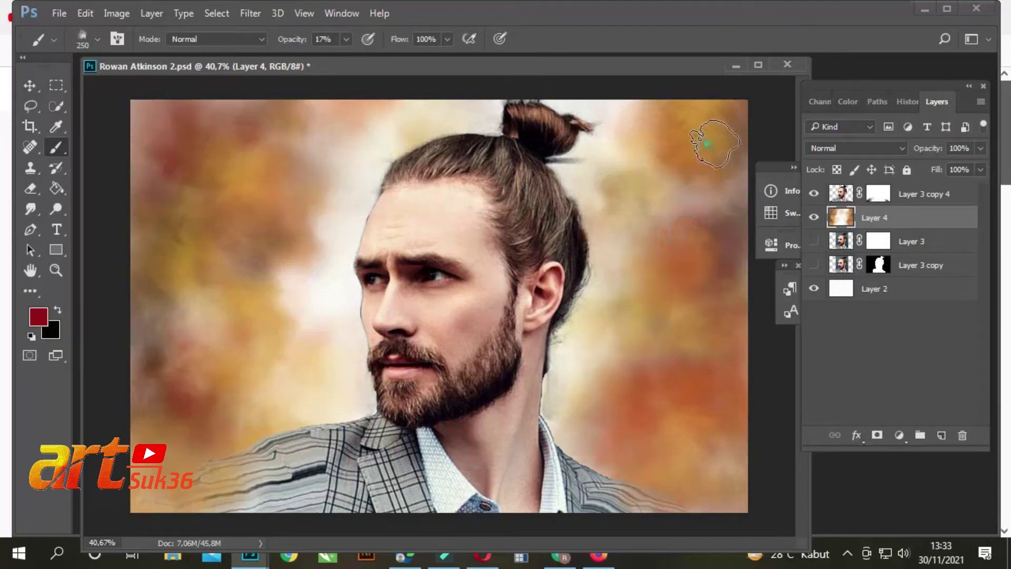
left_click(722, 203)
left_click_drag(611, 113, 614, 179)
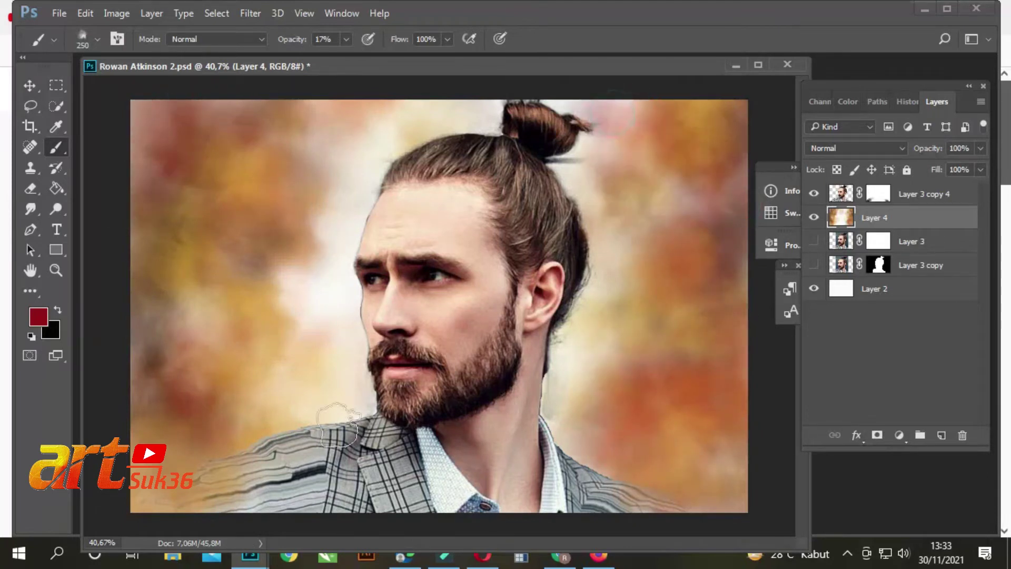
- Sample a near-black and darken the lower-left and lower-right background corners
left_click(38, 316)
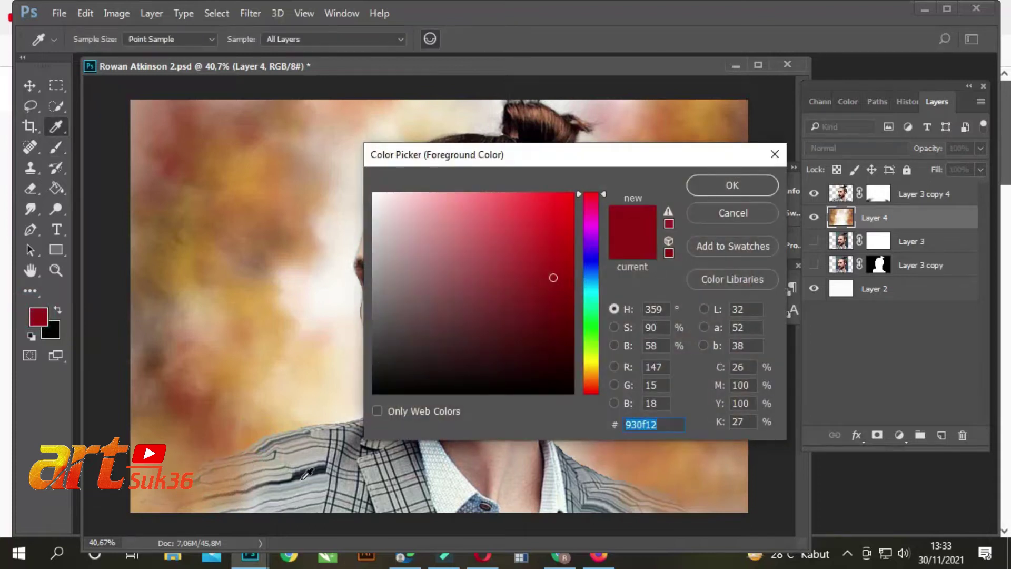
left_click(306, 474)
left_click(731, 185)
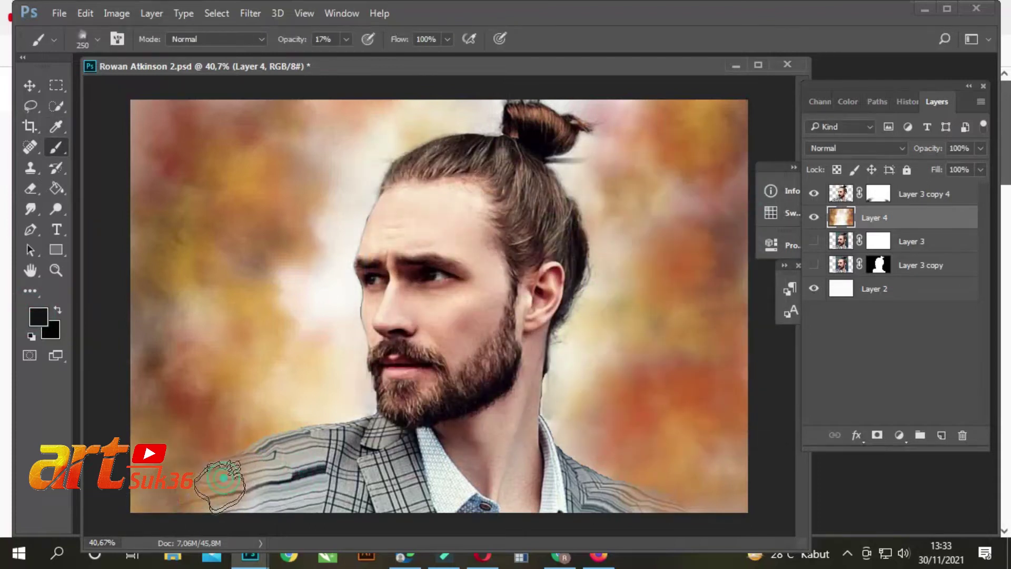
left_click_drag(224, 477, 173, 440)
left_click_drag(695, 477, 707, 412)
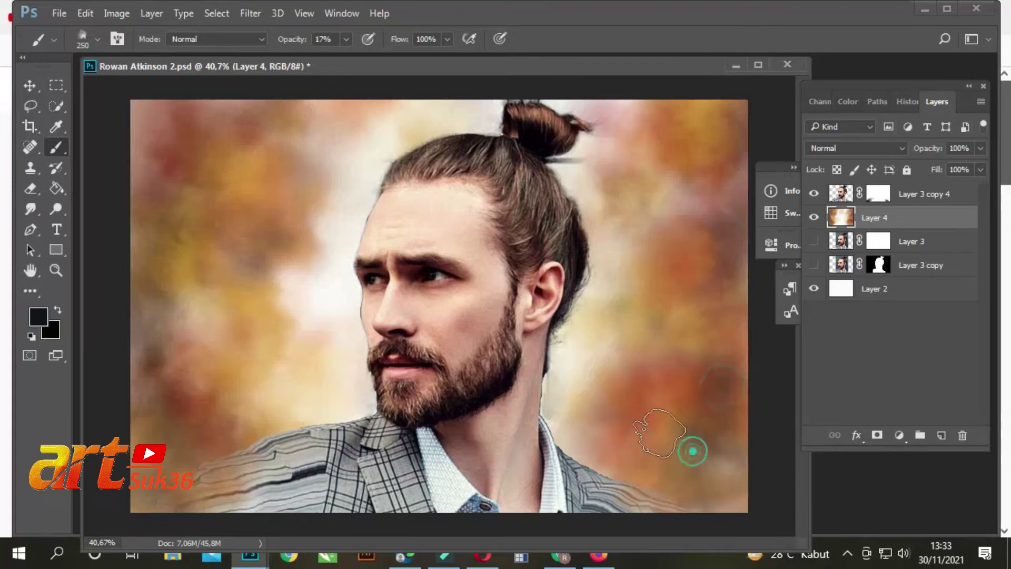
mouse_move(140, 424)
left_mouse_down()
mouse_move(150, 365)
mouse_move(159, 408)
left_mouse_up()
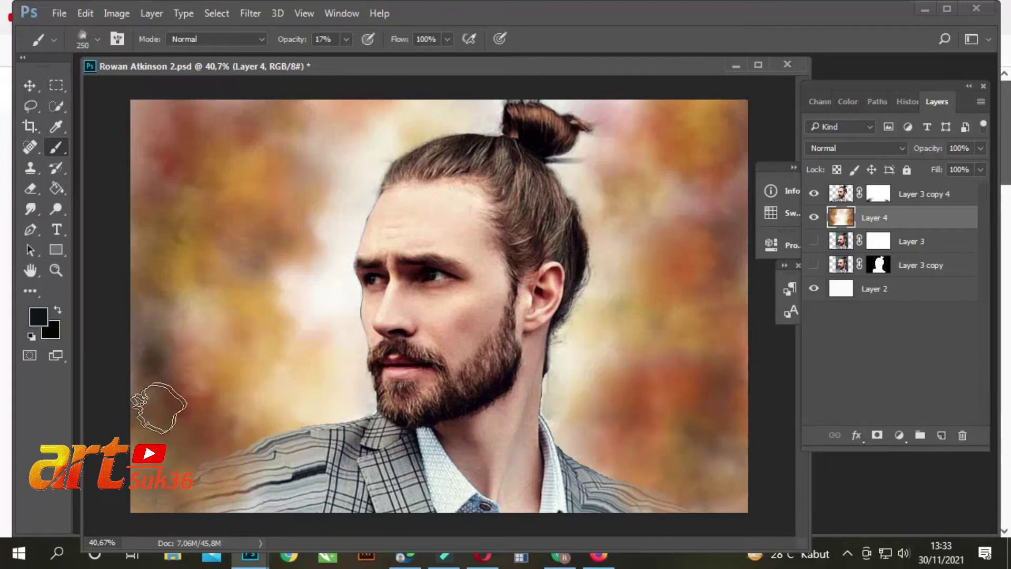
left_click(912, 190)
left_click_drag(203, 463, 283, 495)
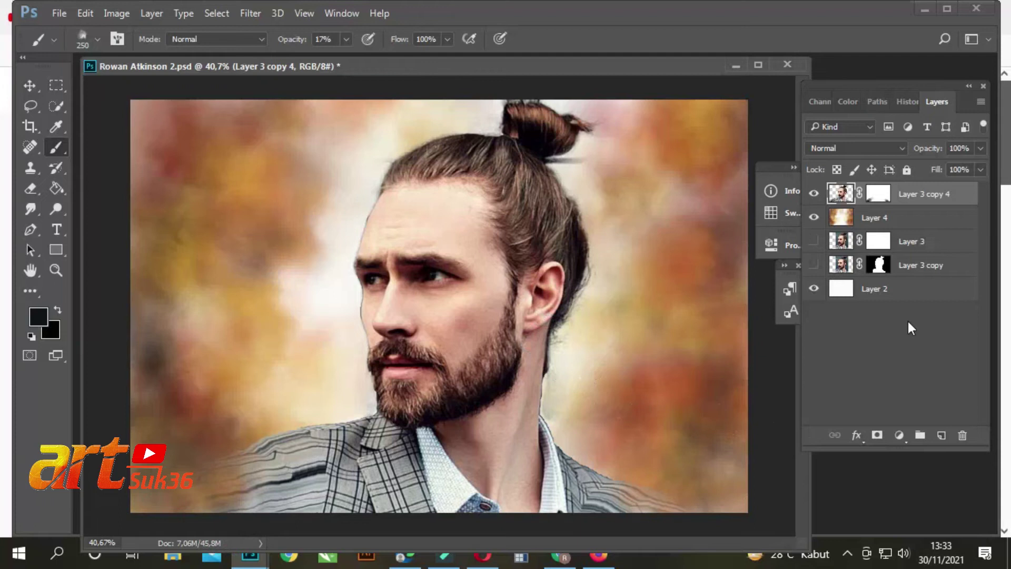
left_click(894, 218)
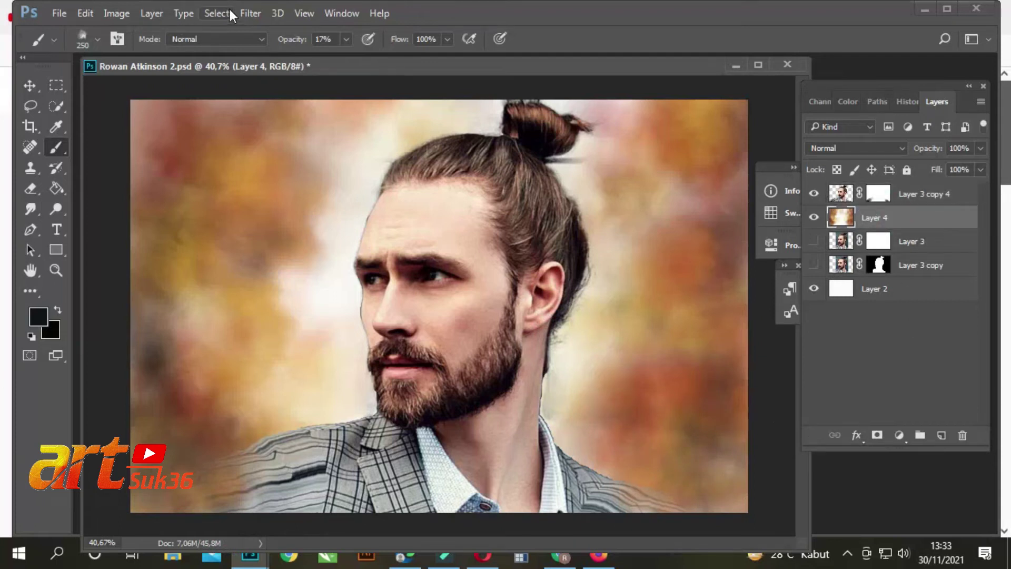
- Preview the Filter Gallery Canvas Texturizer, trying scaling values from 76 to 112
left_click(247, 11)
left_click(287, 74)
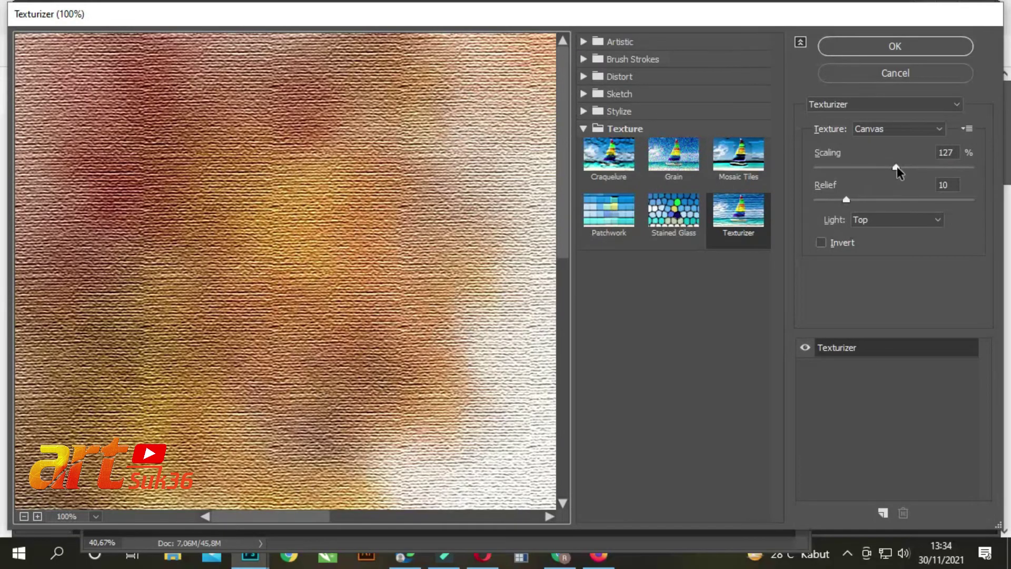
left_click_drag(896, 167, 873, 167)
mouse_move(845, 200)
left_mouse_down()
mouse_move(832, 199)
mouse_move(857, 199)
mouse_move(836, 201)
left_mouse_up()
left_click_drag(873, 167, 843, 167)
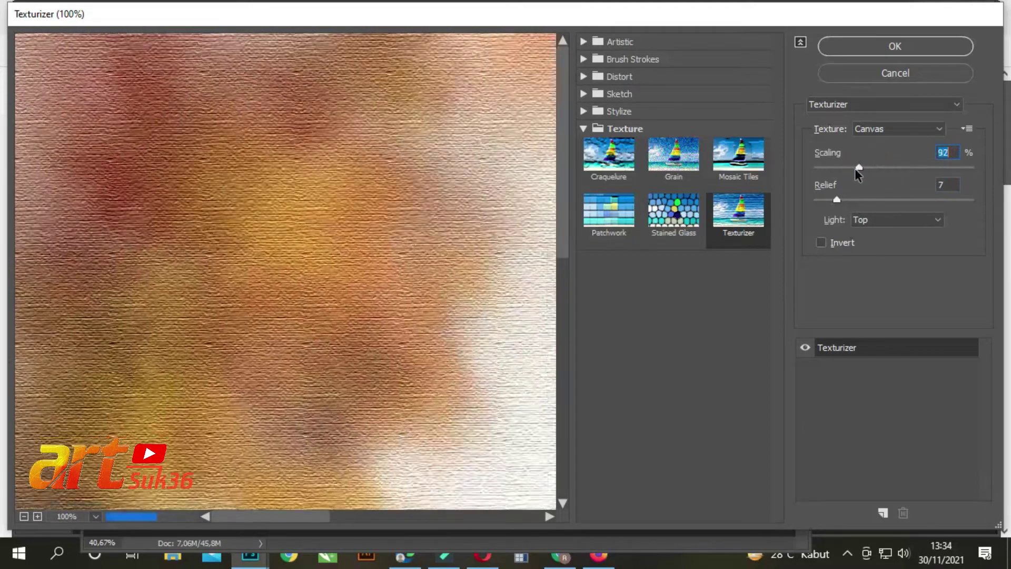
scroll(342, 266, "down", 3)
scroll(118, 169, "up", 2)
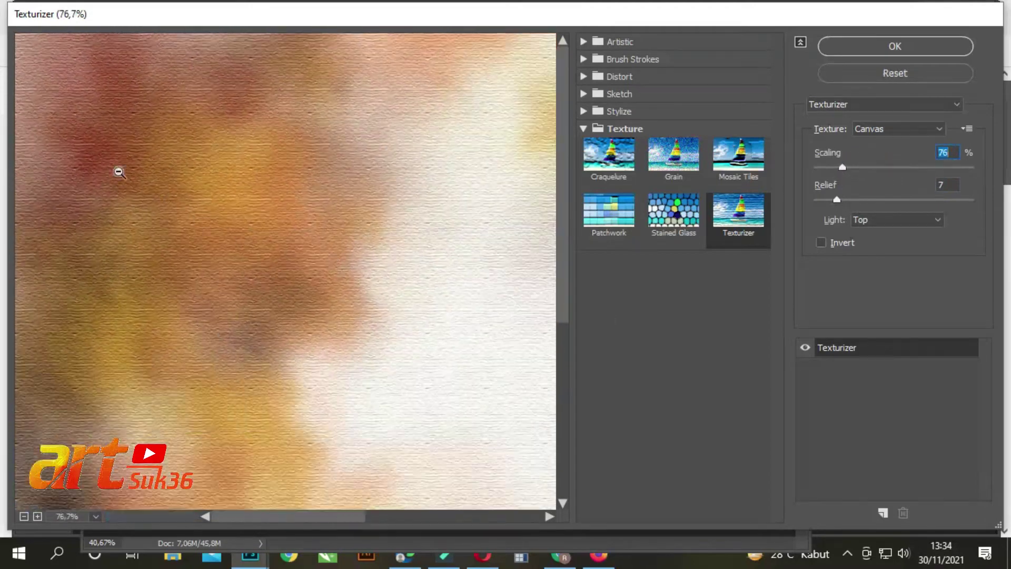
scroll(118, 169, "down", 1)
left_click_drag(843, 167, 878, 168)
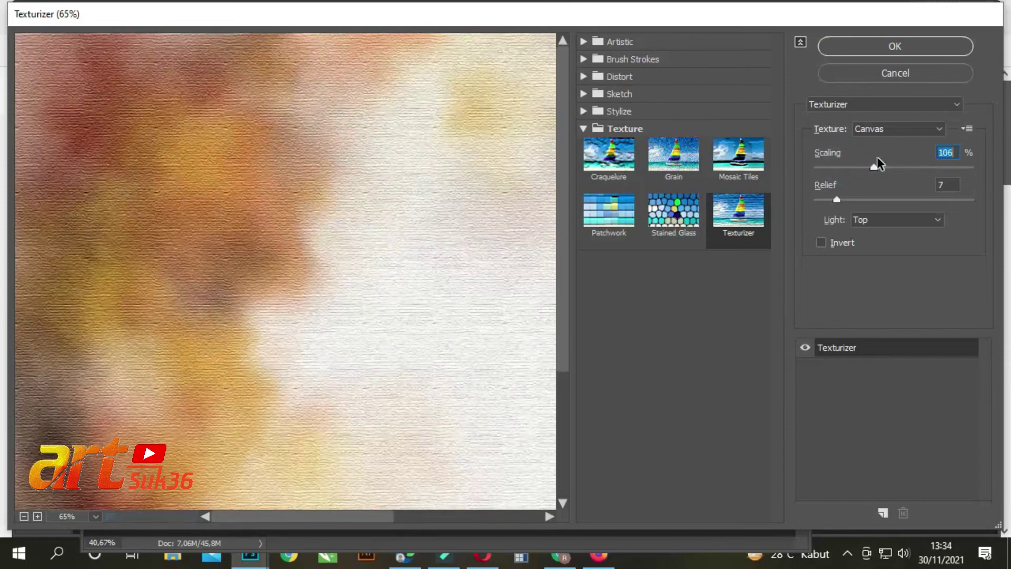
scroll(109, 205, "up", 1)
scroll(116, 204, "up", 2)
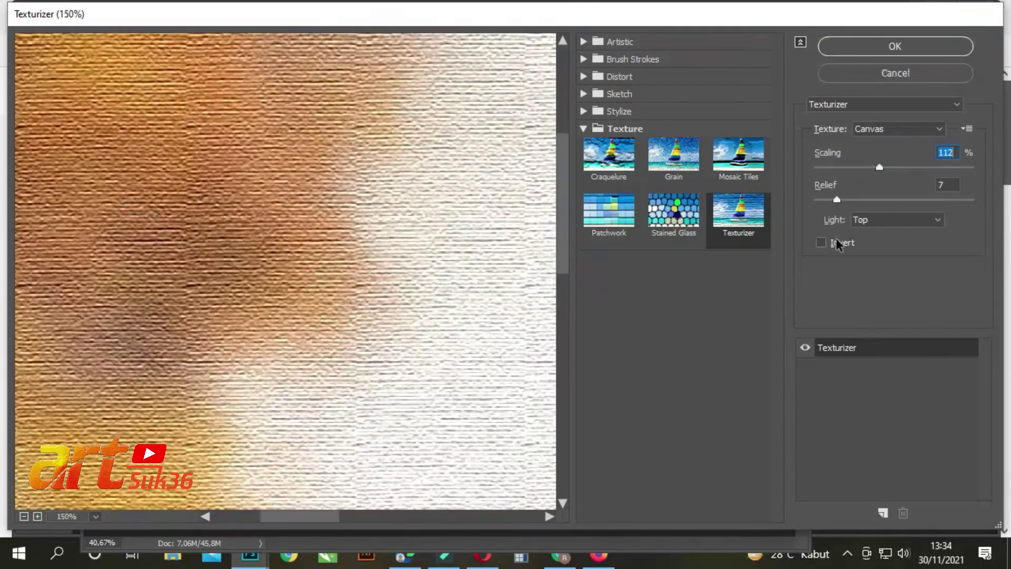
mouse_move(837, 199)
left_mouse_down()
mouse_move(862, 200)
mouse_move(844, 200)
left_mouse_up()
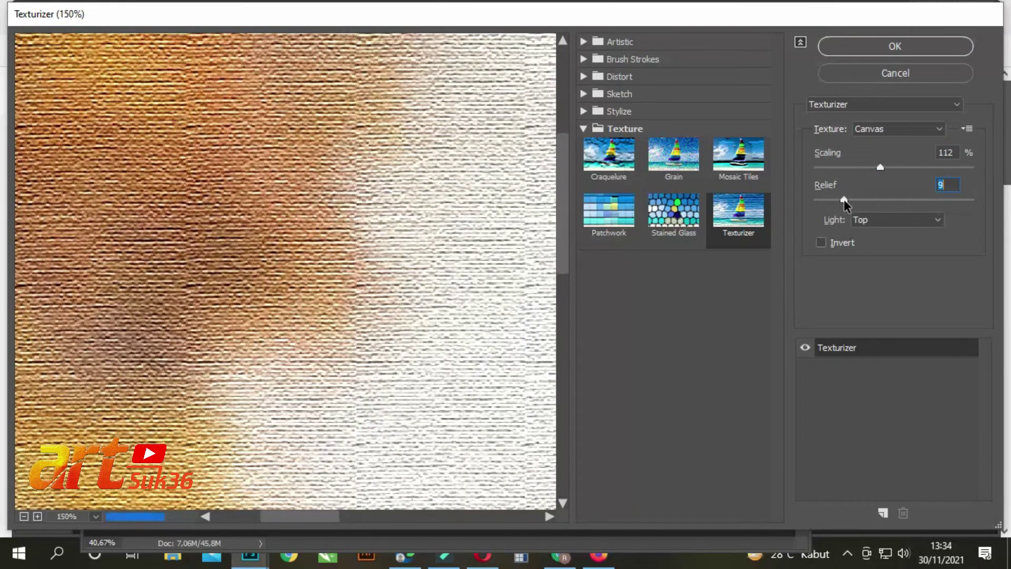
- Check other background areas, then apply the canvas texture at scaling 135 and relief 12
scroll(226, 248, "down", 1)
scroll(339, 347, "down", 2)
scroll(349, 356, "down", 1)
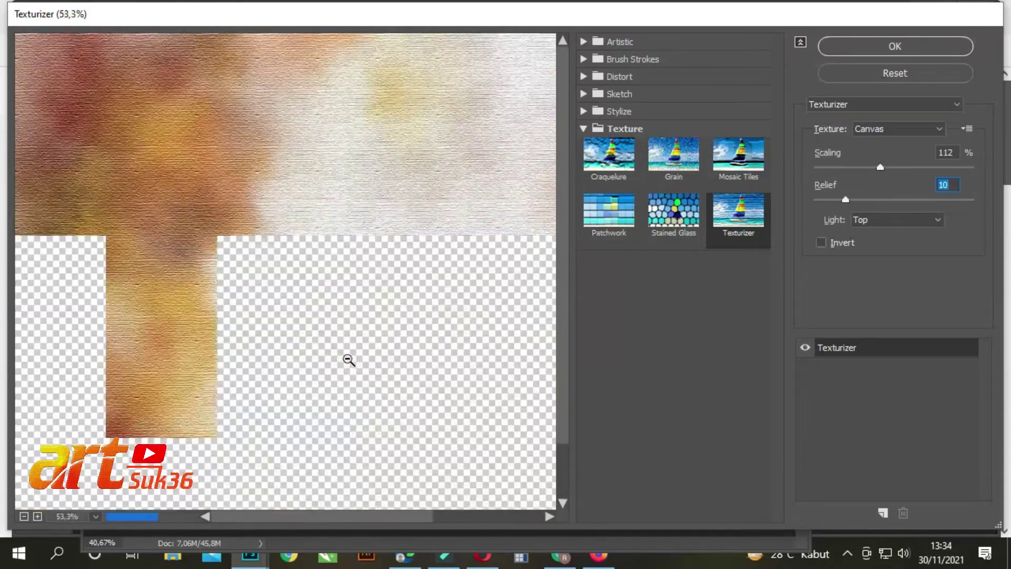
scroll(349, 362, "down", 1)
scroll(99, 248, "up", 1)
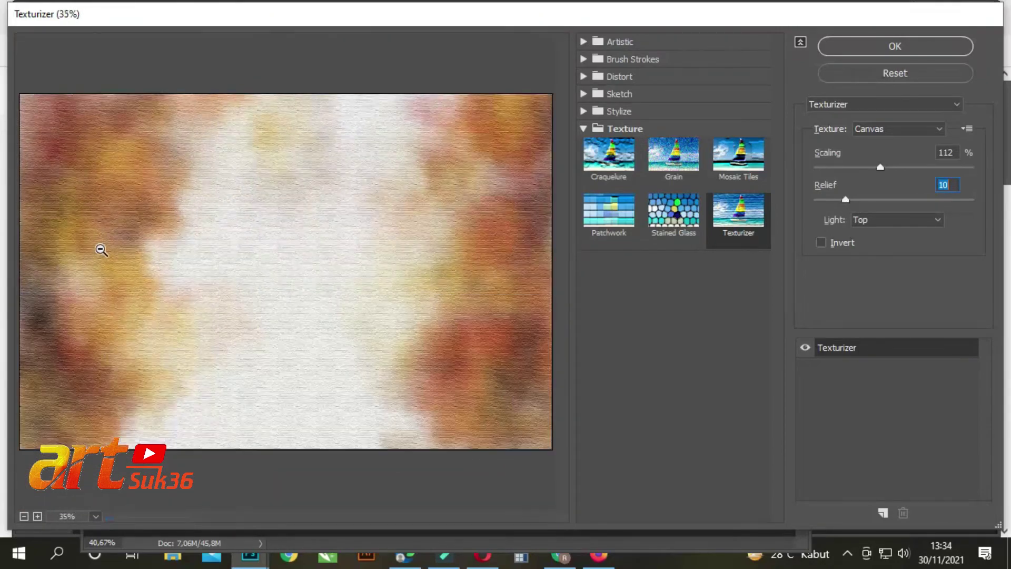
scroll(81, 208, "up", 1)
scroll(497, 398, "up", 1)
scroll(508, 408, "up", 1)
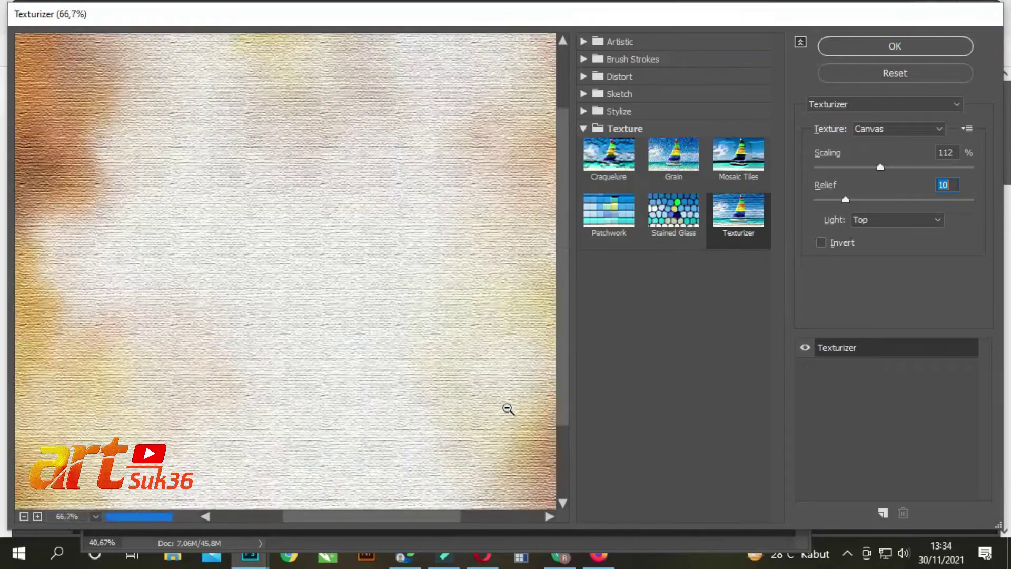
left_click_drag(469, 331, 151, 288)
left_click_drag(395, 289, 166, 297)
scroll(473, 301, "up", 1)
scroll(476, 303, "up", 1)
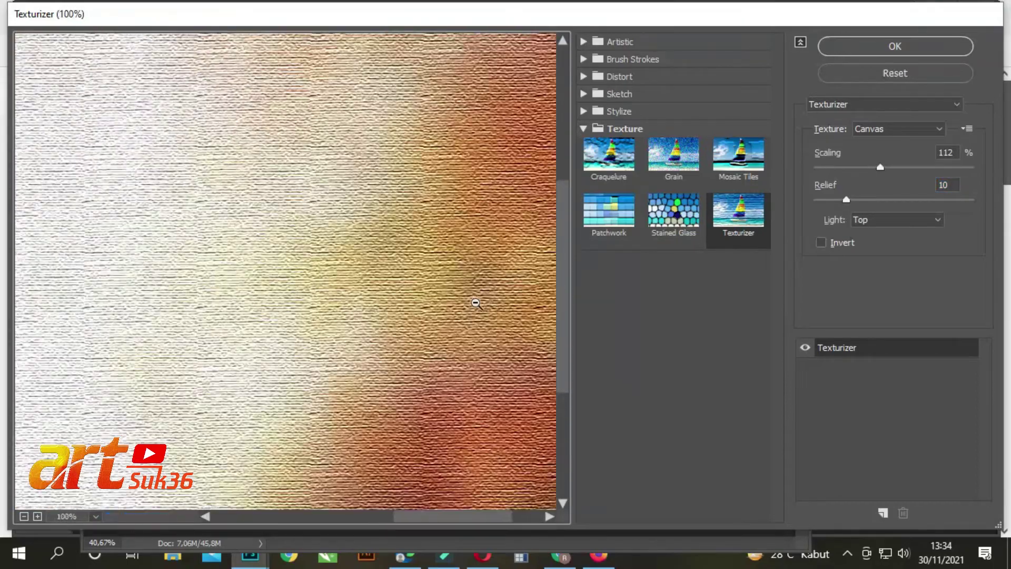
left_click_drag(877, 166, 901, 162)
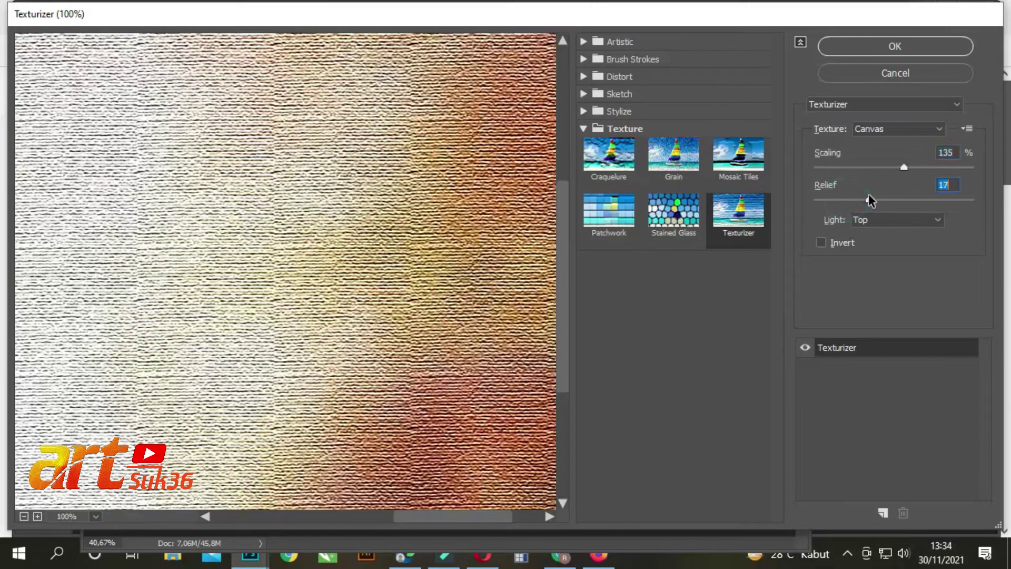
left_click_drag(846, 200, 852, 200)
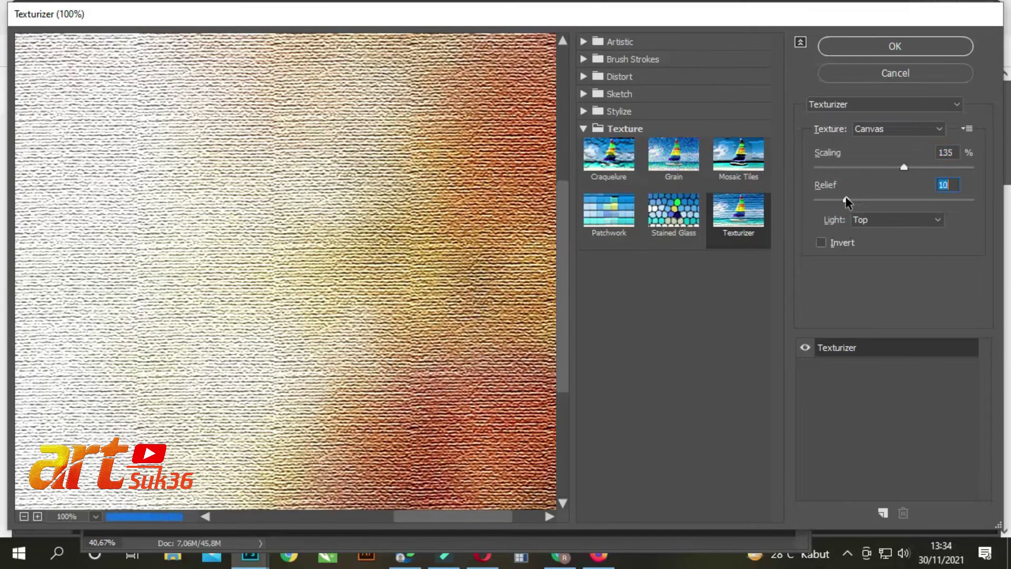
left_click(883, 40)
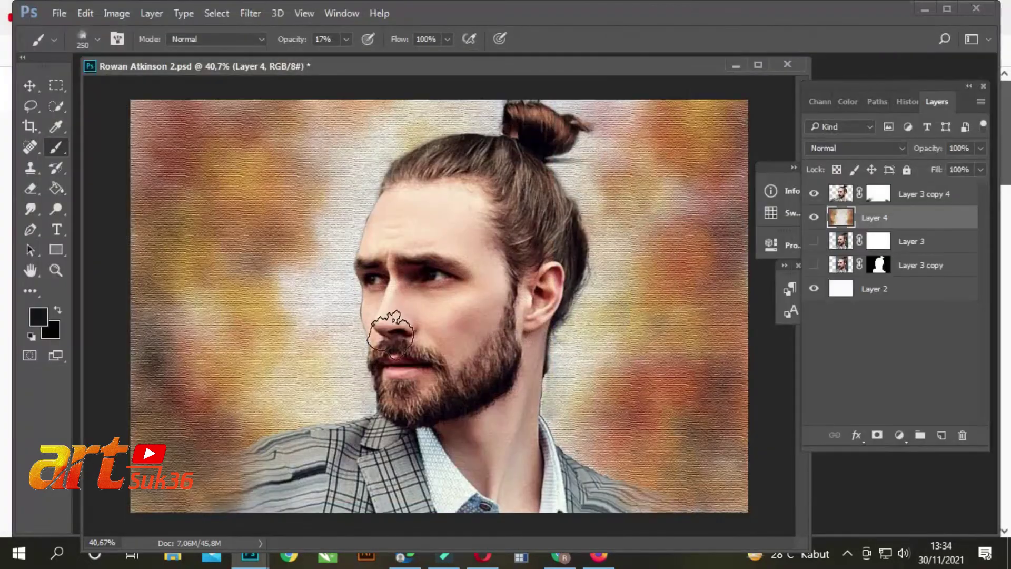
- Duplicate the masked portrait layer and merge both copies into Layer 3 copy 5
scroll(292, 240, "up", 2)
scroll(289, 240, "up", 3)
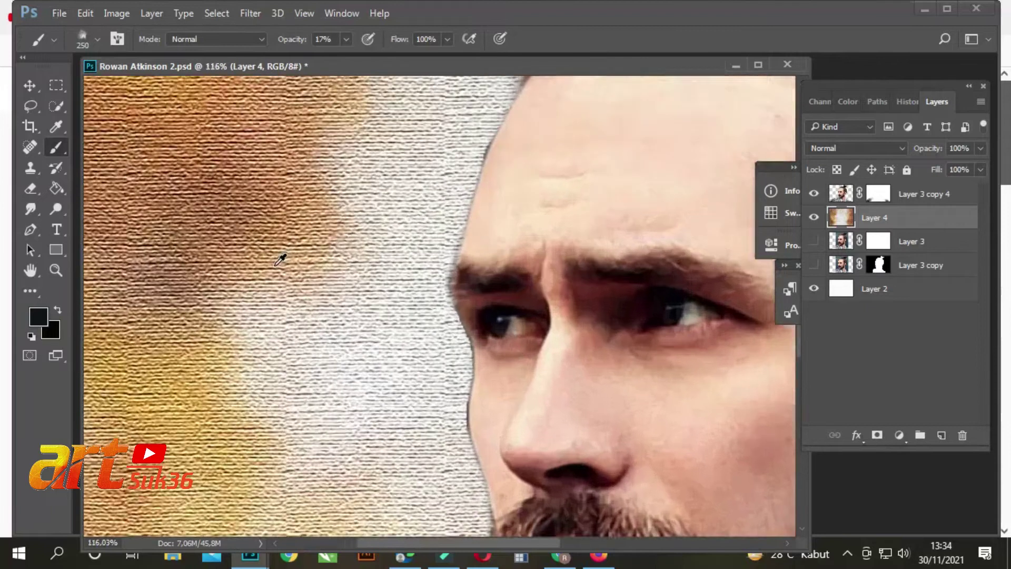
scroll(282, 259, "down", 2)
scroll(282, 259, "down", 1)
left_click_drag(926, 195, 941, 434)
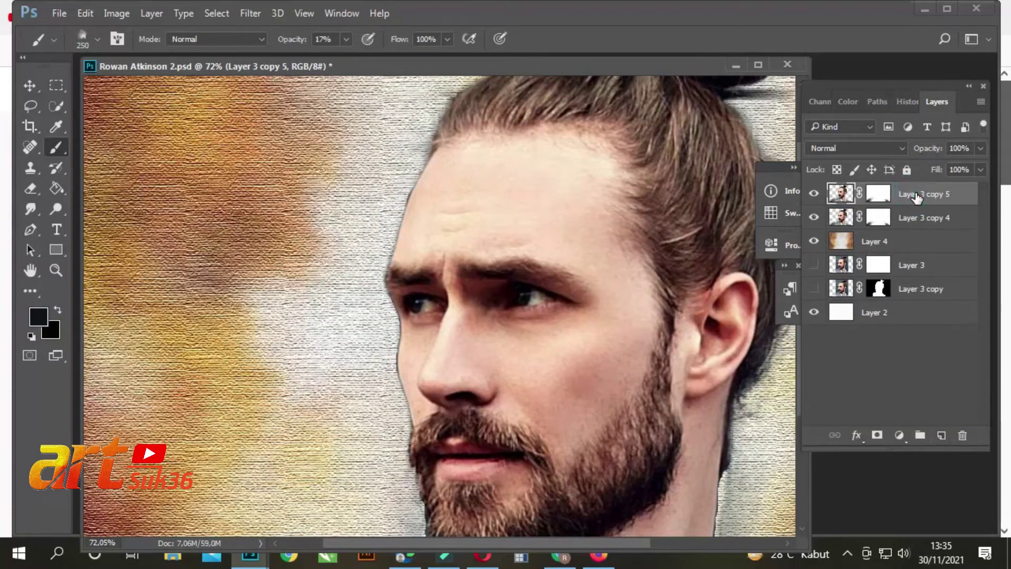
left_click(913, 218, "shift")
right_click(912, 217)
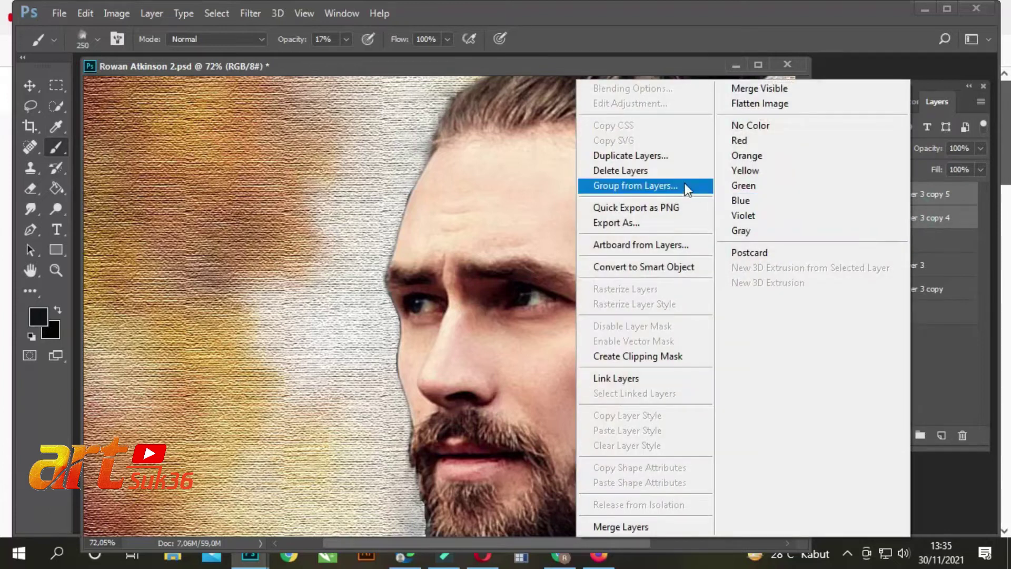
left_click(627, 528)
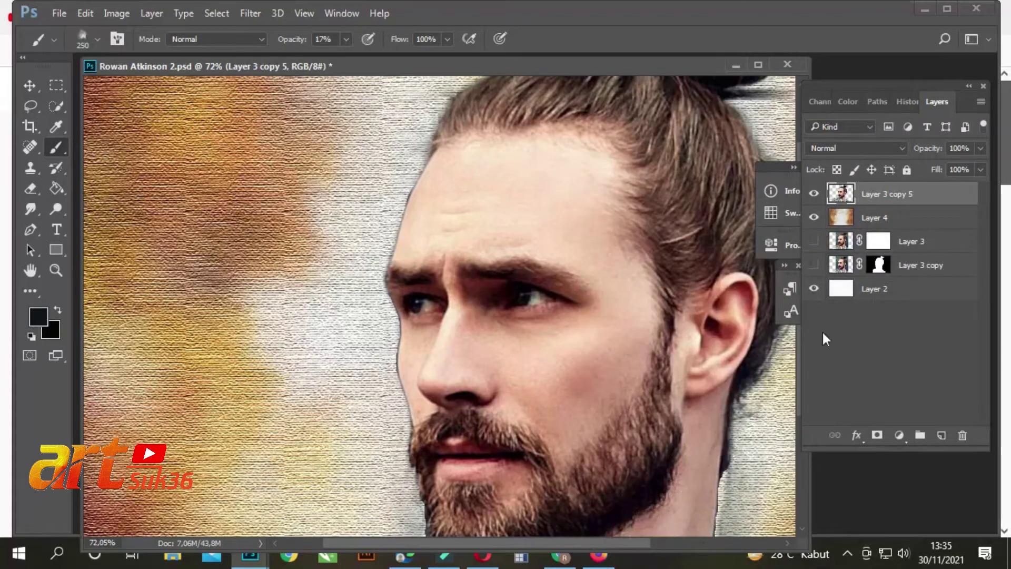
- Apply the Canvas Texturizer to the merged portrait at scaling 82 and relief 13
left_click(250, 15)
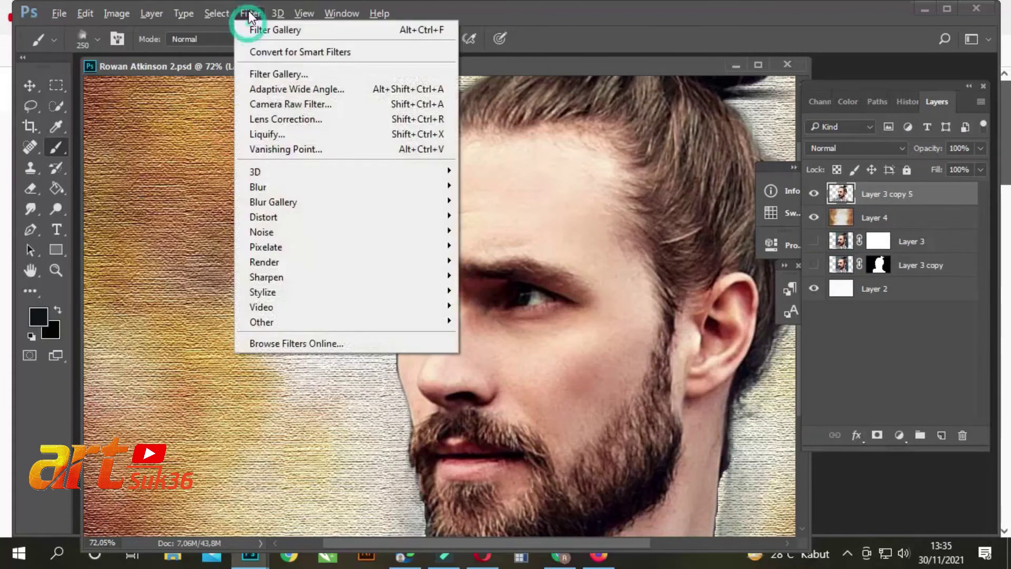
left_click(254, 74)
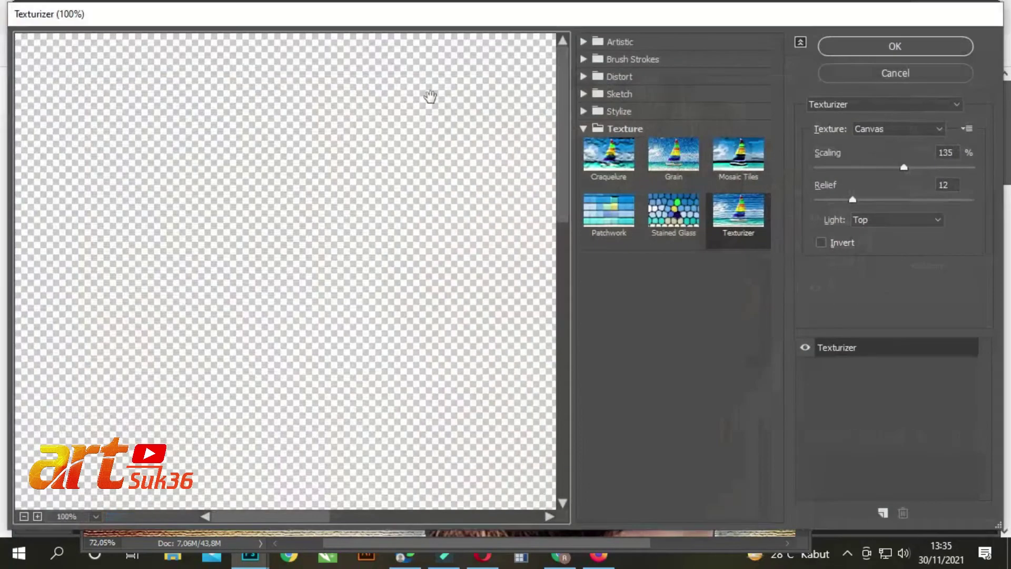
left_click(353, 232, "alt")
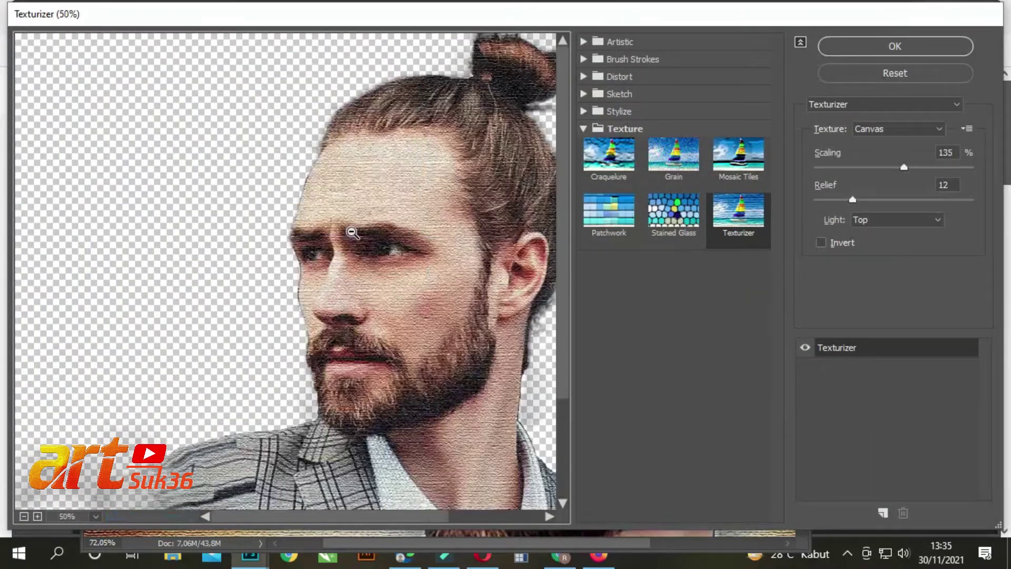
scroll(411, 294, "up", 2)
scroll(418, 289, "up", 2)
scroll(417, 289, "up", 1)
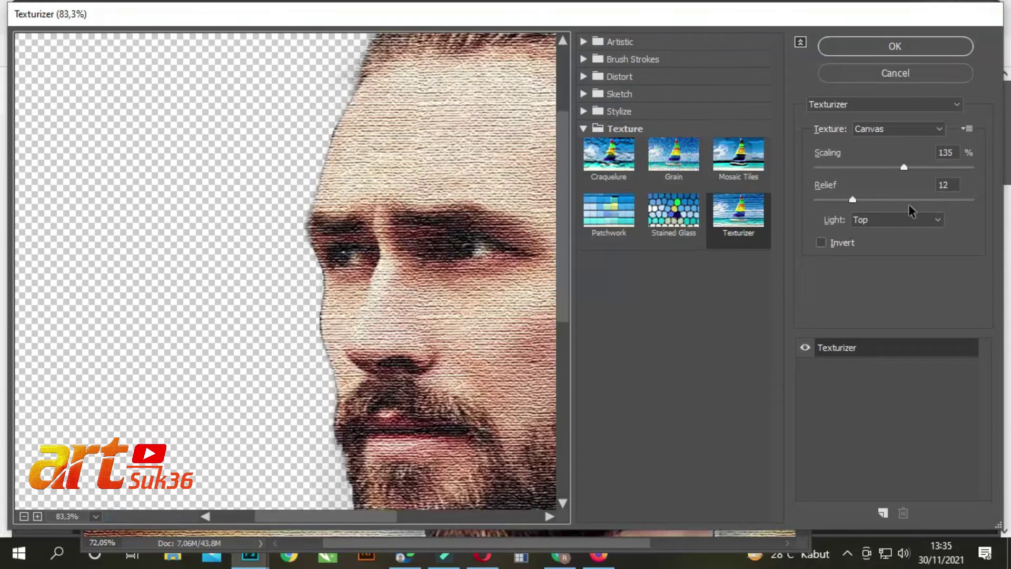
left_click(903, 168)
mouse_move(903, 168)
left_mouse_down()
mouse_move(848, 168)
mouse_move(850, 201)
left_mouse_up()
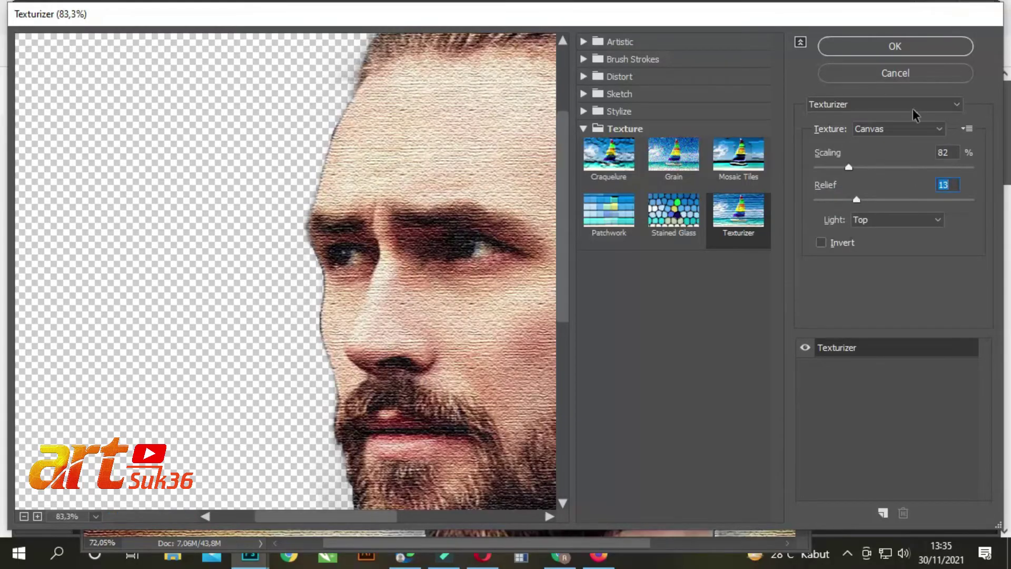
left_click(910, 43)
scroll(442, 264, "down", 2)
scroll(442, 266, "down", 2)
scroll(442, 266, "down", 2)
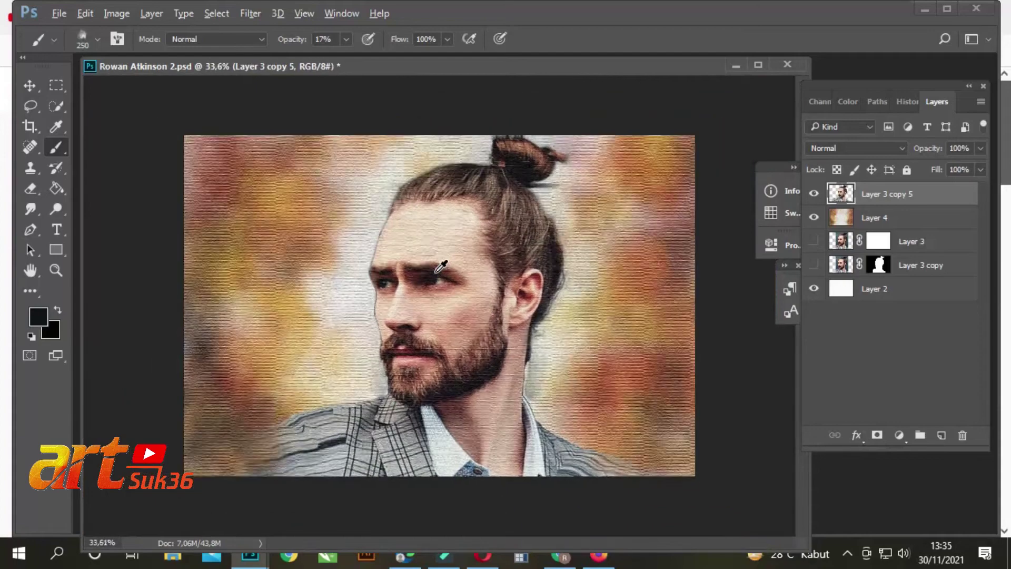
- Add a new empty Layer 5 beneath the portrait layer
scroll(441, 266, "down", 1)
scroll(380, 269, "up", 8)
scroll(357, 231, "up", 4)
scroll(340, 212, "down", 3)
scroll(337, 213, "down", 1)
scroll(339, 210, "down", 2)
scroll(339, 210, "down", 1)
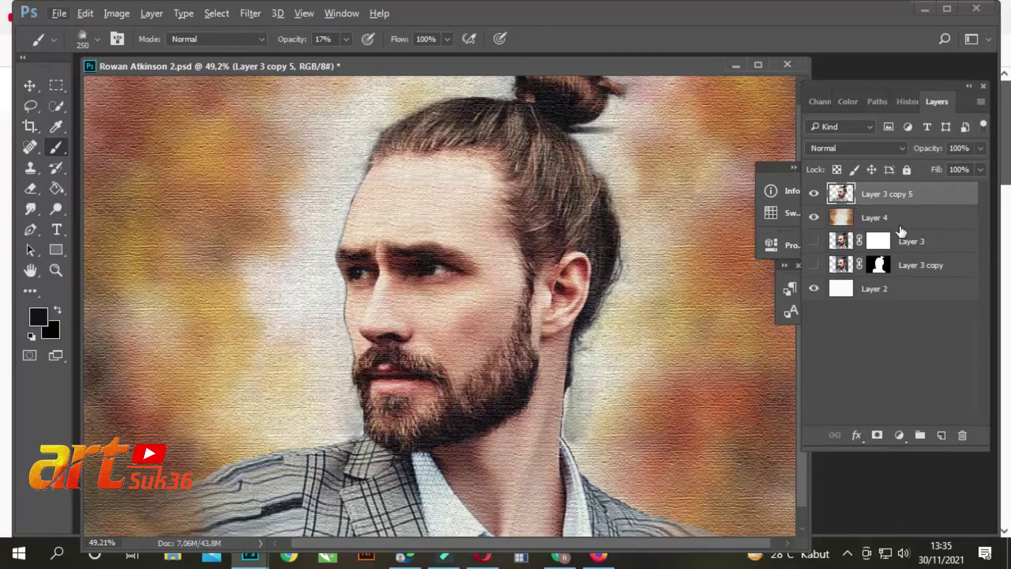
left_click(941, 435, "ctrl")
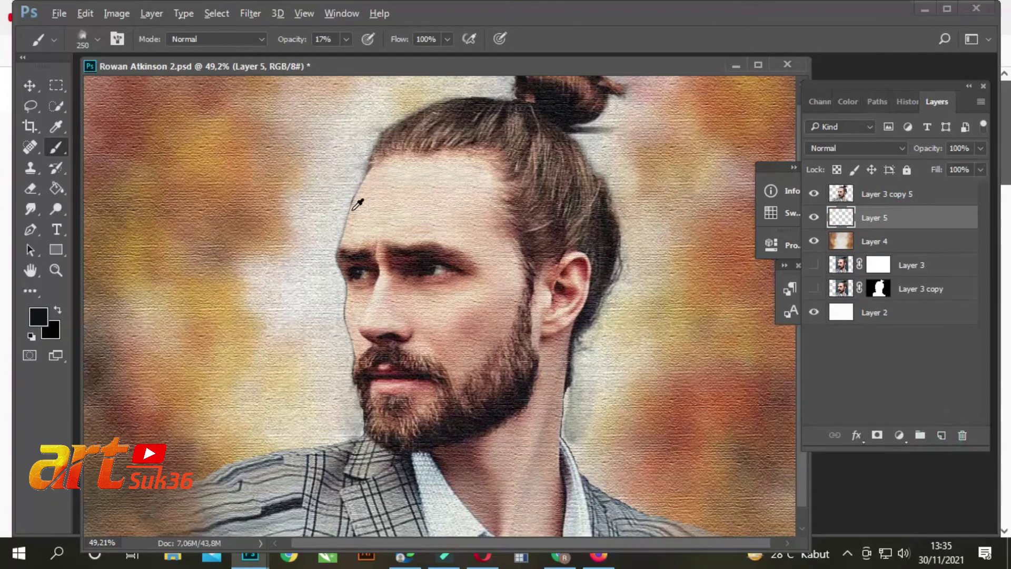
scroll(357, 204, "up", 5)
- Sample a grey beside the face and brush it softly along the forehead edge
left_click(39, 316)
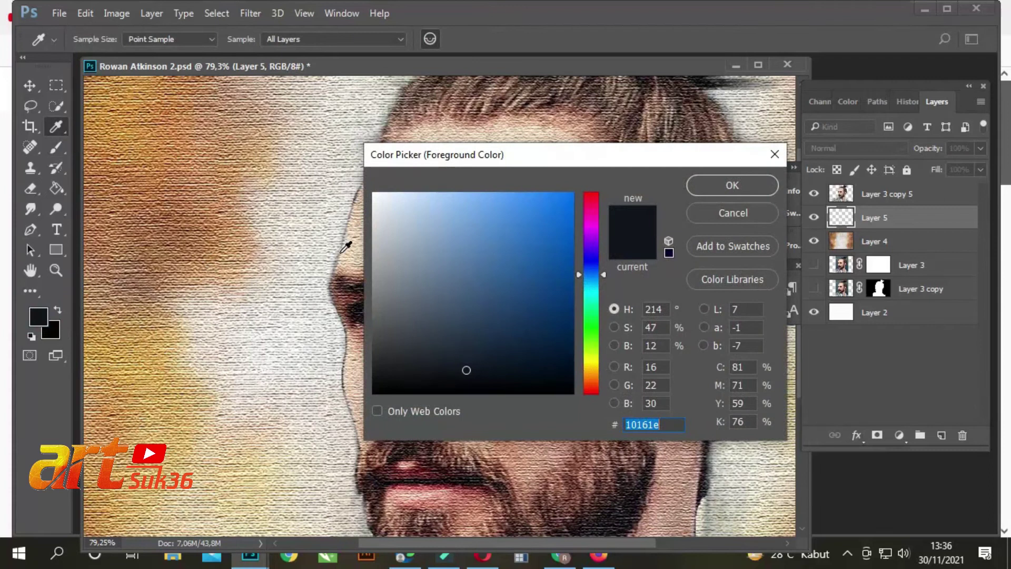
left_click(341, 251)
left_click(338, 256)
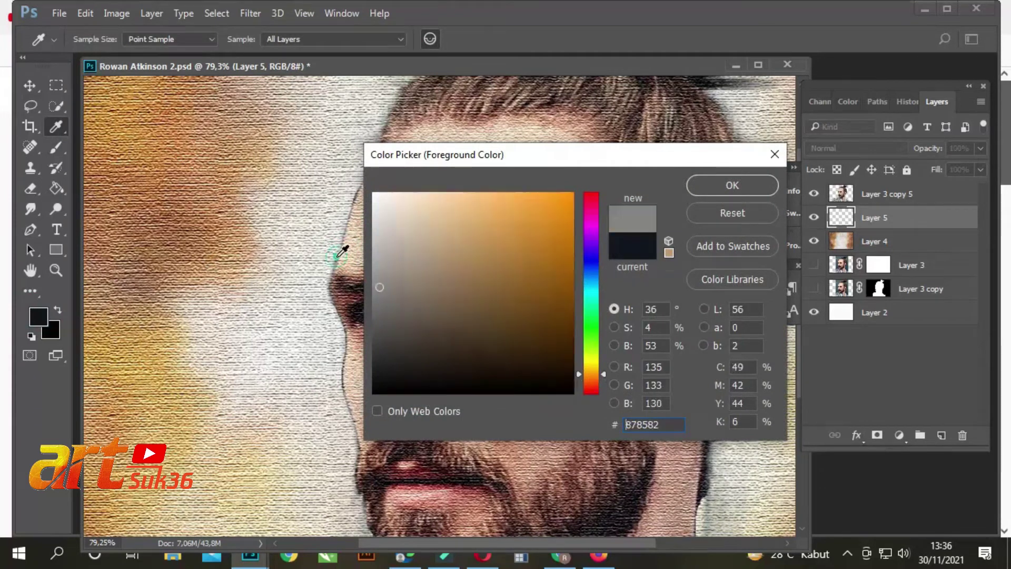
left_click(694, 187)
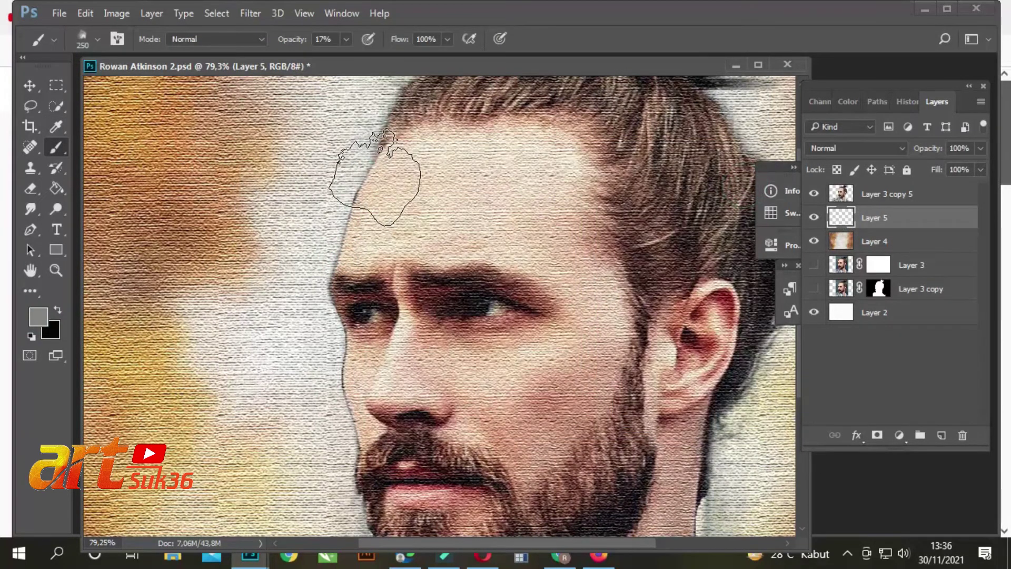
mouse_move(368, 170)
left_mouse_down()
mouse_move(365, 386)
mouse_move(373, 213)
left_mouse_up()
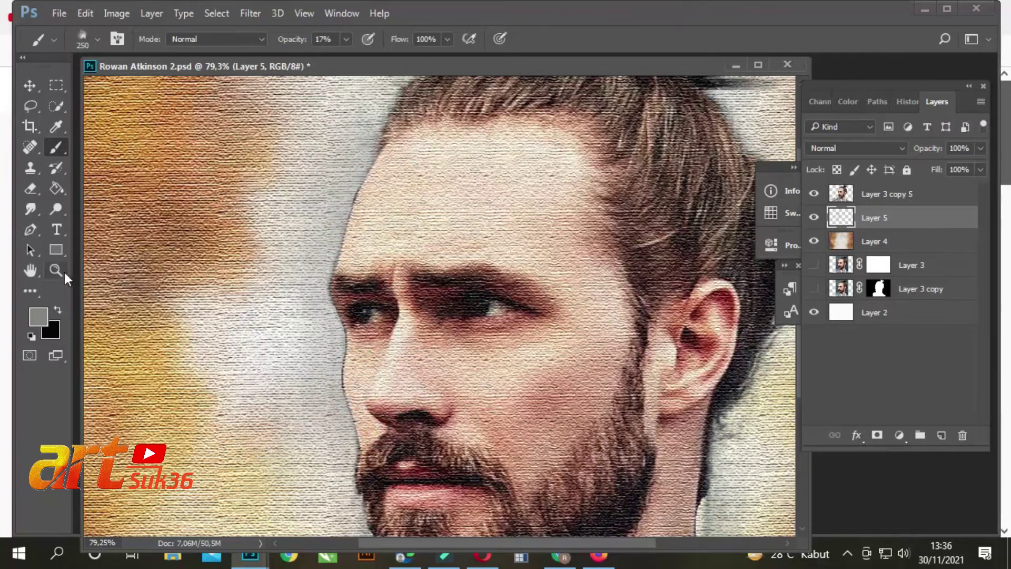
- Set the paint colour to a lighter pinkish skin tone
left_click(38, 316)
left_click(348, 243)
left_click(750, 188)
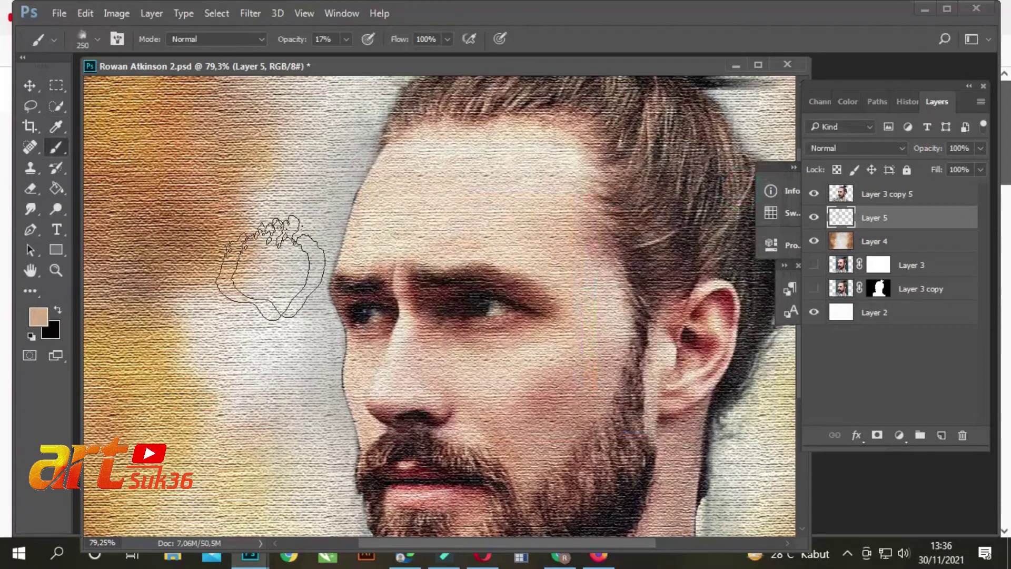
left_click(42, 324)
left_click(409, 205)
left_click(716, 186)
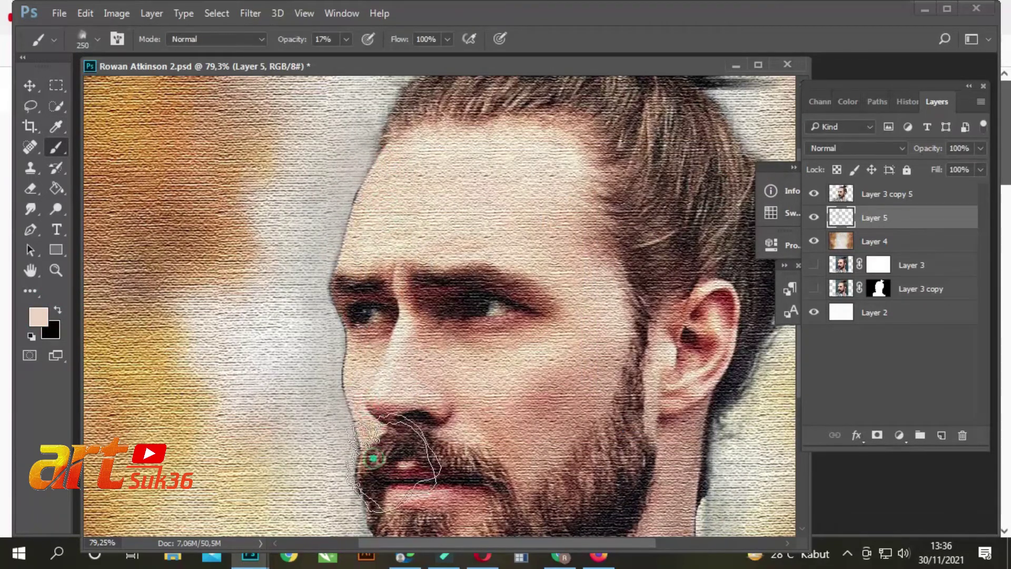
- Brush the light skin tone softly around the neck, shoulder and top of the head
scroll(374, 458, "down", 2)
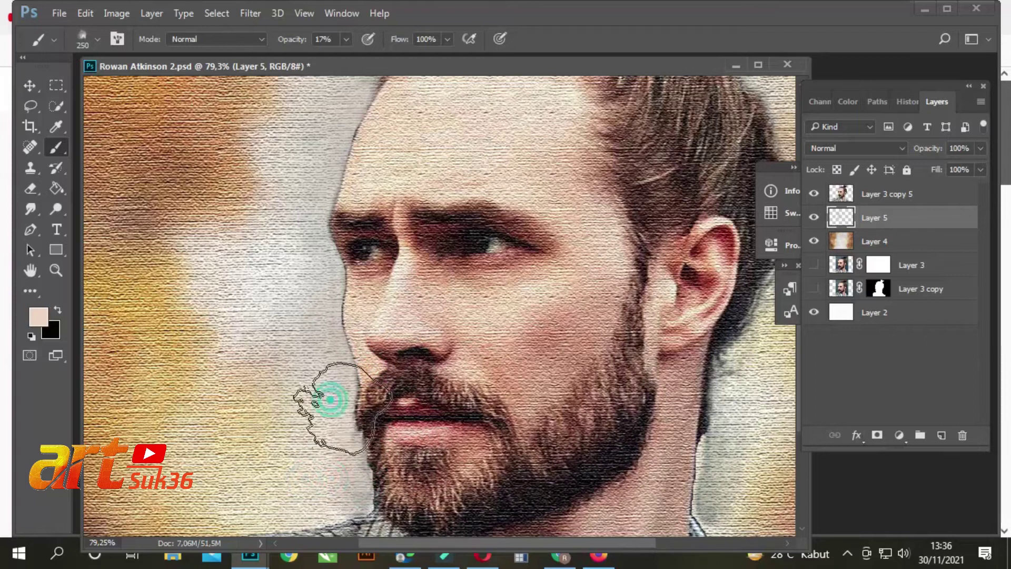
scroll(727, 343, "down", 5)
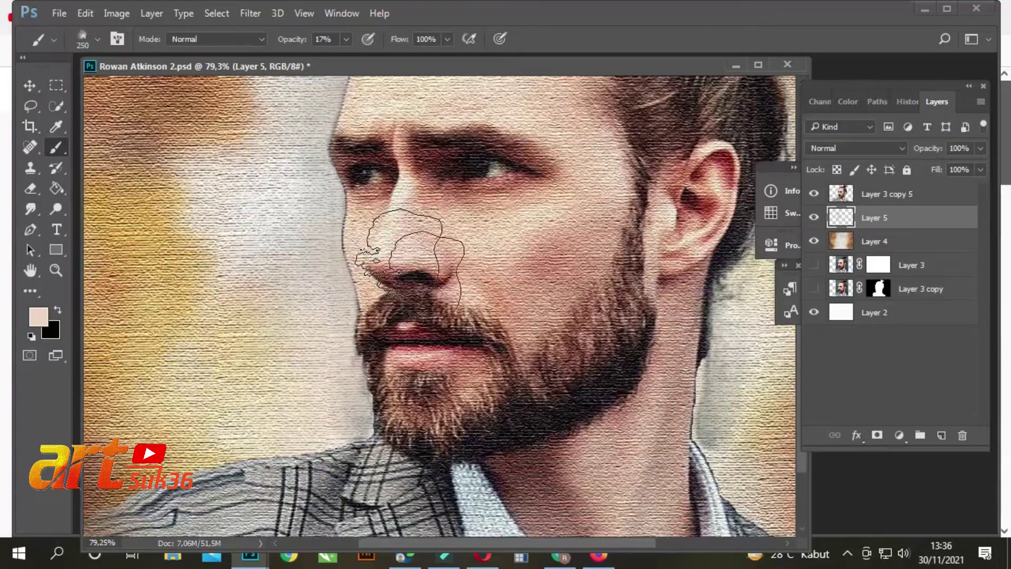
left_click_drag(753, 411, 720, 413)
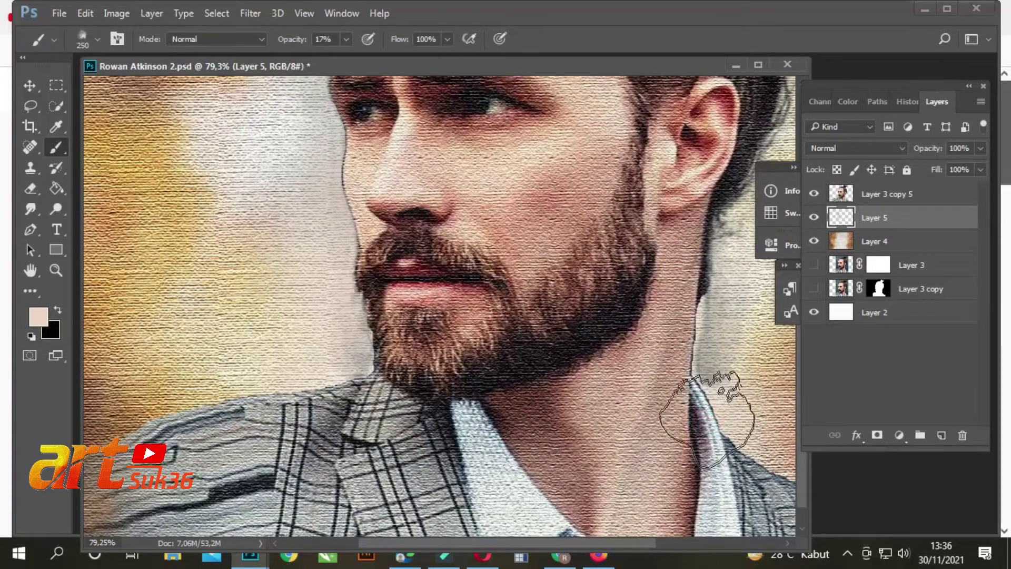
left_click(289, 350)
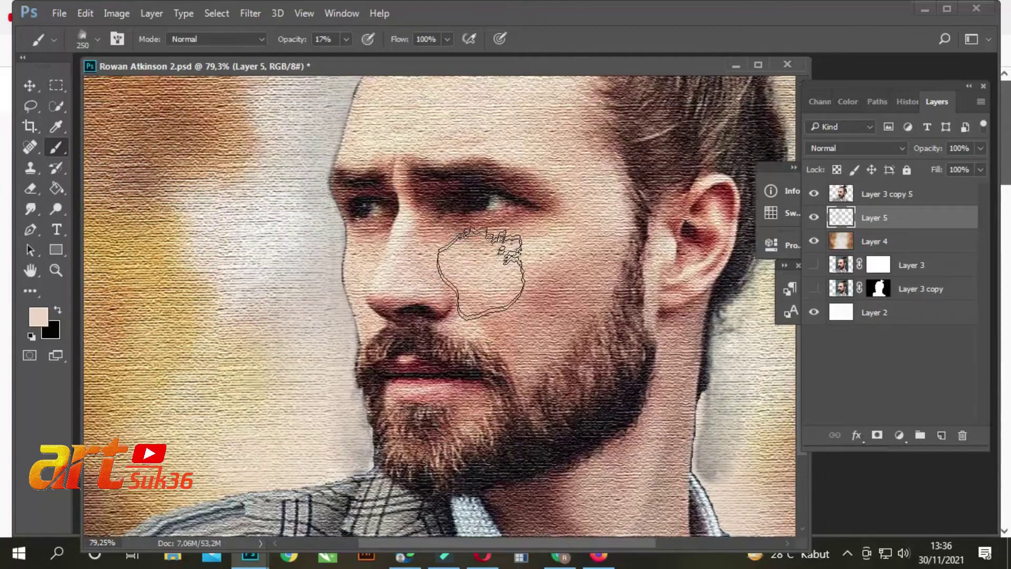
scroll(484, 247, "up", 10)
left_click(505, 162)
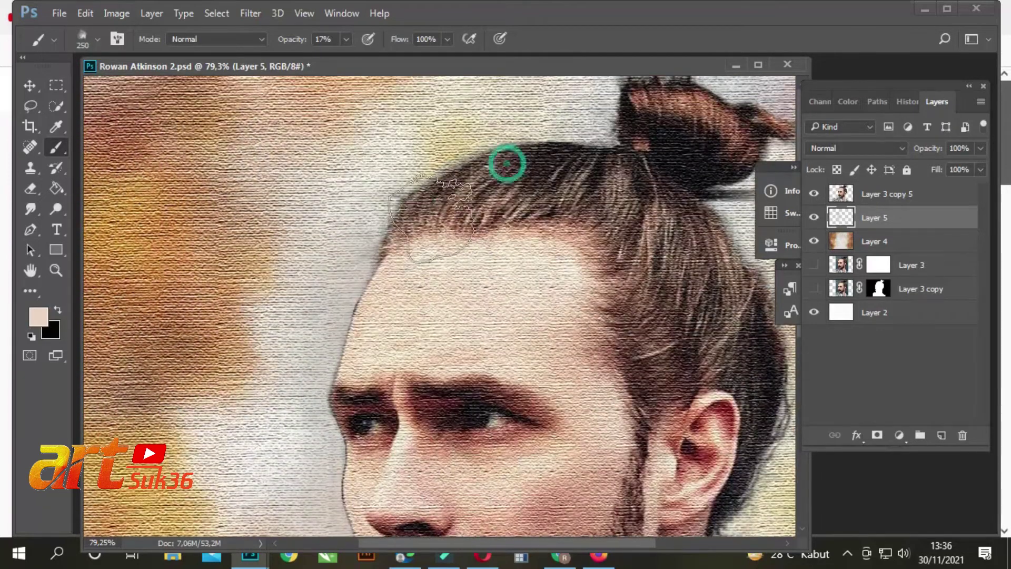
scroll(368, 184, "down", 5)
scroll(526, 210, "right", 5)
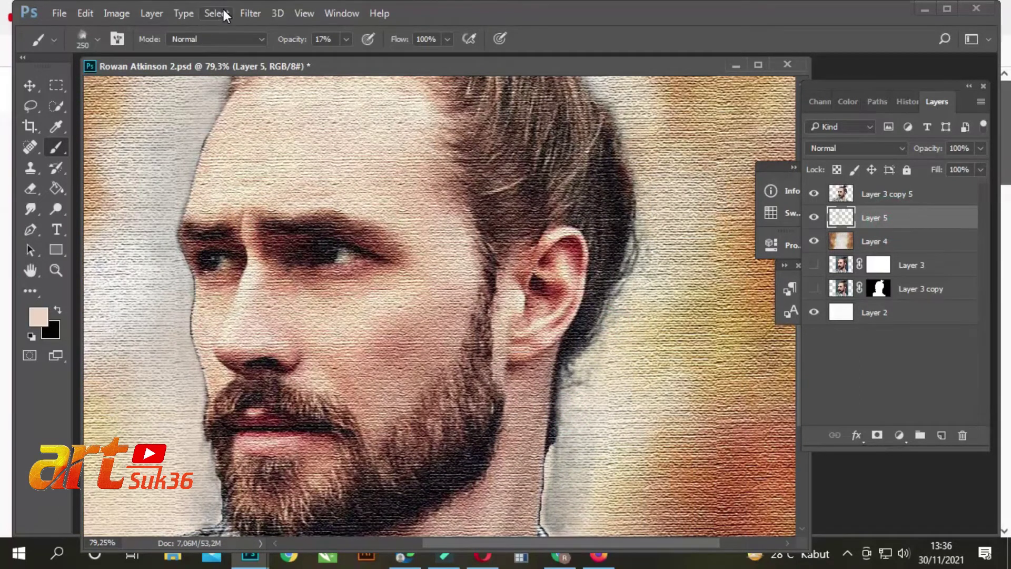
- Apply the Canvas Texturizer to Layer 5's strokes with scaling raised to 102
left_click(250, 13)
left_click(290, 74)
scroll(357, 203, "down", 1)
scroll(357, 203, "down", 1)
scroll(347, 190, "down", 1)
scroll(337, 145, "up", 1)
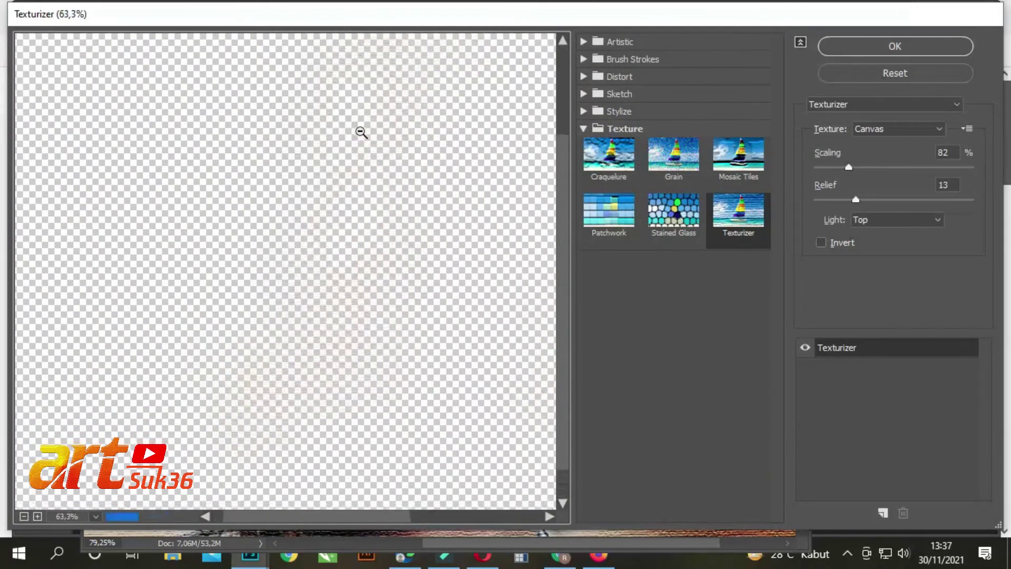
scroll(359, 131, "up", 1)
scroll(359, 132, "up", 1)
scroll(395, 134, "up", 1)
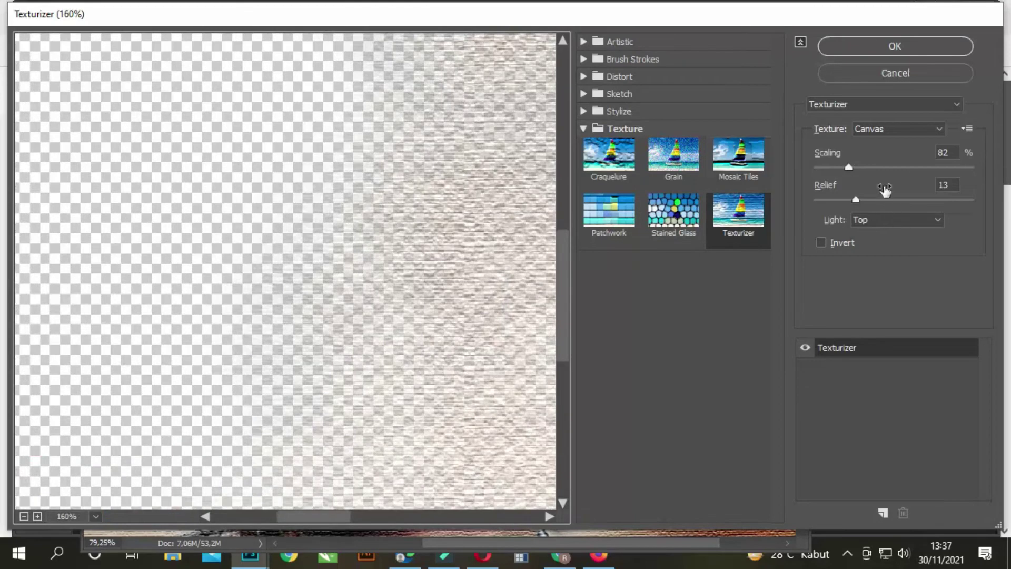
left_click_drag(849, 167, 868, 166)
left_click(895, 46)
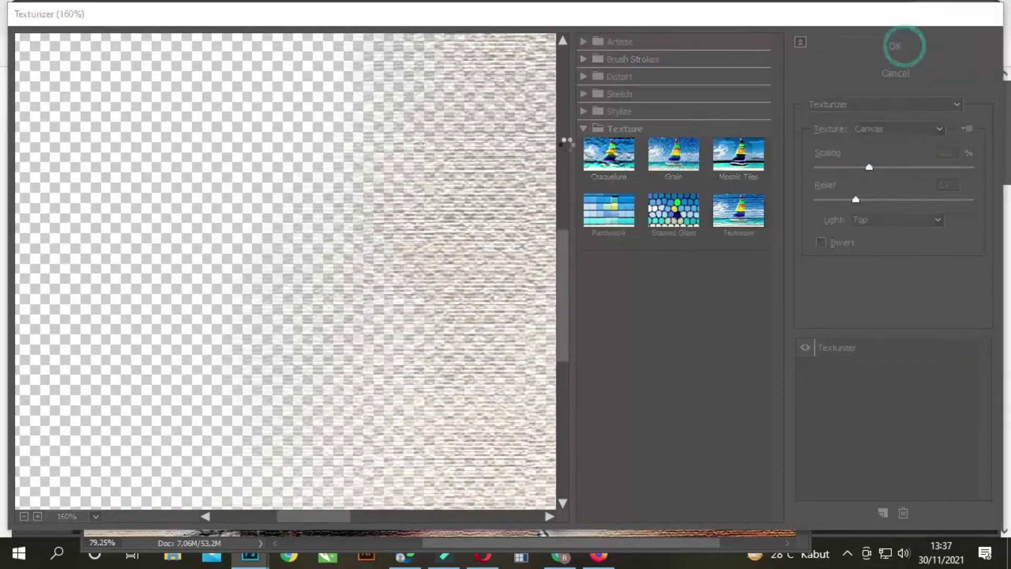
scroll(546, 364, "down", 3)
scroll(546, 363, "down", 1)
scroll(484, 326, "down", 1)
scroll(376, 341, "up", 1)
scroll(400, 432, "up", 3)
- Erase the dark face-edge outline on Layer 3 copy 6 with the 46% soft eraser
scroll(382, 480, "down", 2)
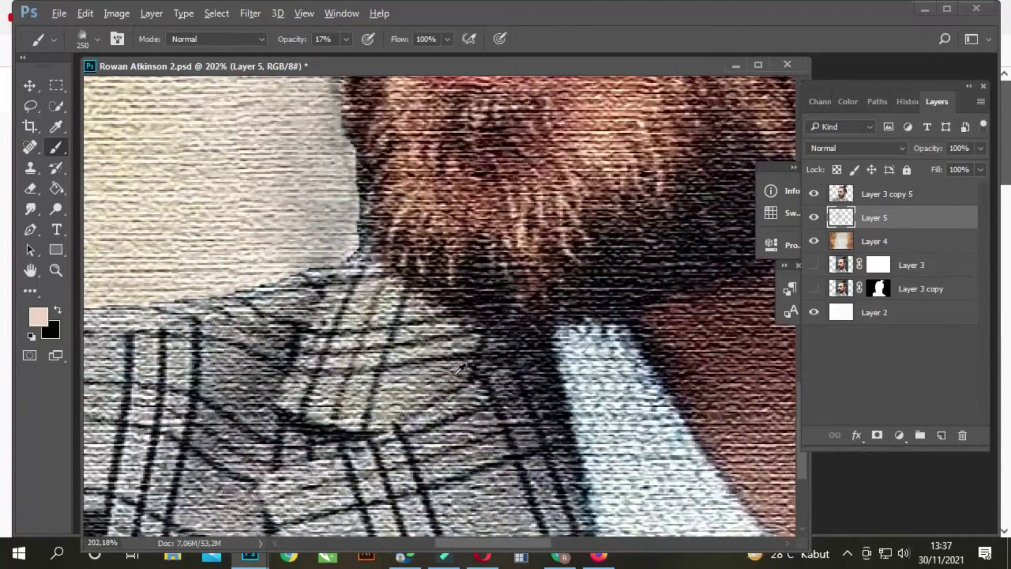
scroll(456, 386, "down", 2)
scroll(464, 249, "up", 1)
scroll(463, 251, "down", 1)
scroll(464, 251, "up", 1)
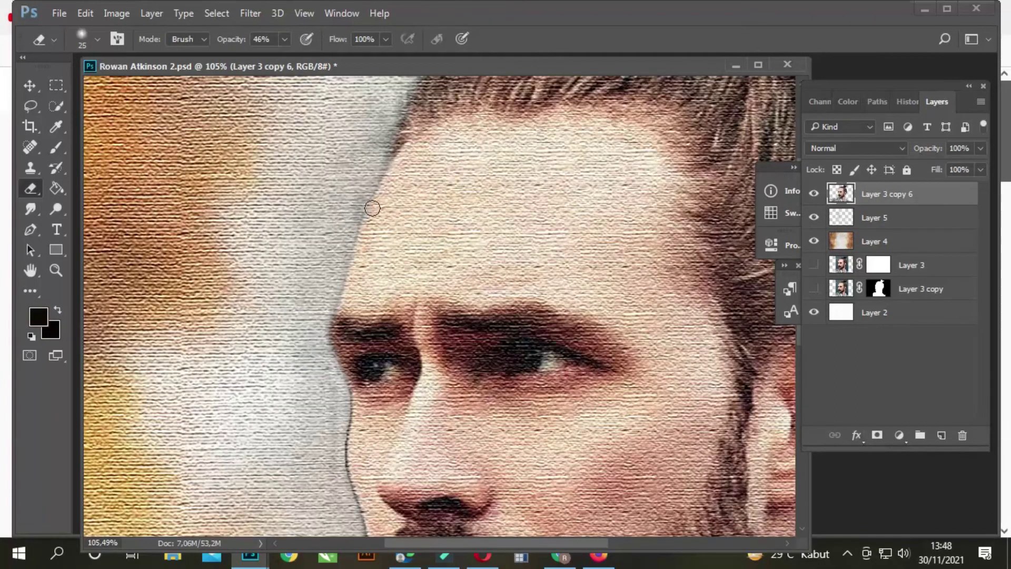
scroll(337, 421, "up", 1)
scroll(350, 447, "up", 1)
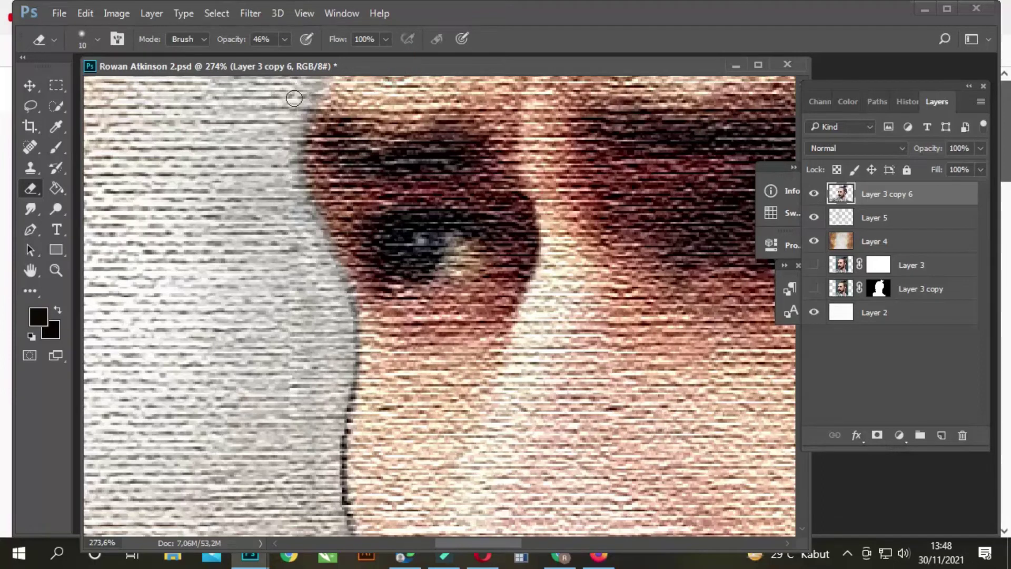
left_click_drag(347, 347, 345, 319)
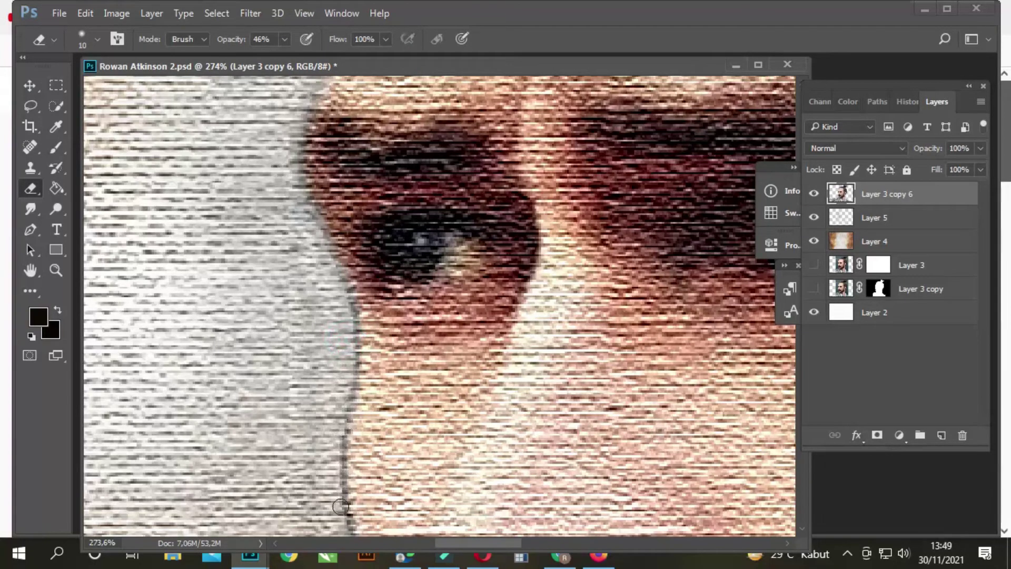
scroll(346, 316, "down", 2)
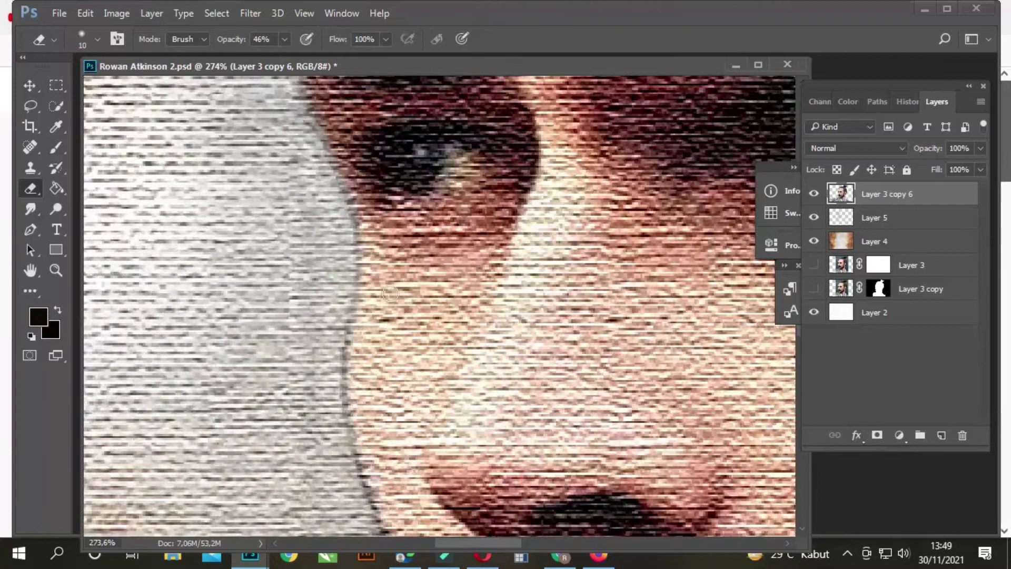
scroll(345, 306, "down", 3)
left_click_drag(345, 291, 403, 519)
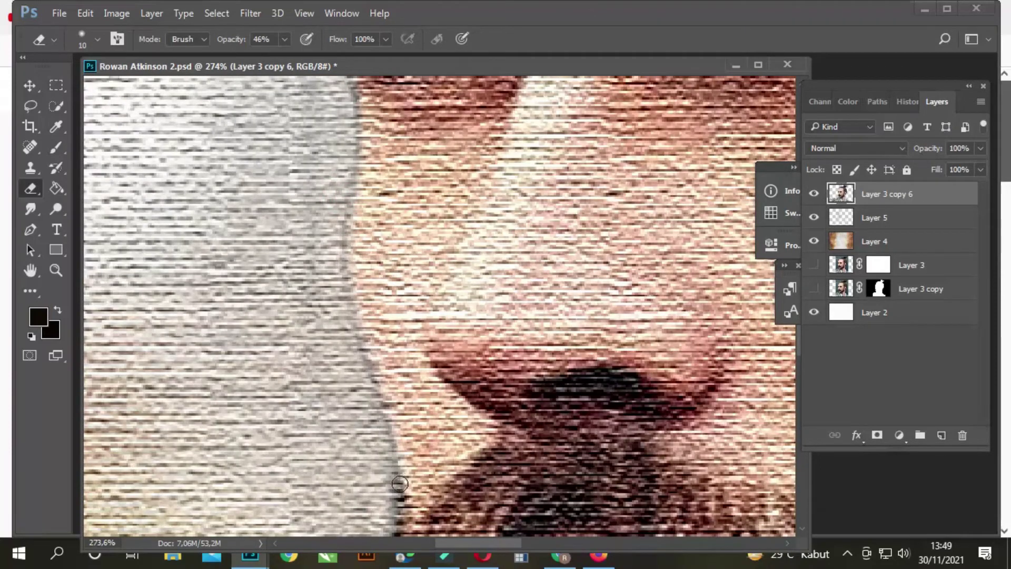
- Lighten the dark outline where the face meets the beard
scroll(416, 226, "down", 2)
scroll(396, 297, "down", 2)
scroll(411, 287, "down", 2)
scroll(419, 361, "down", 2)
scroll(421, 299, "down", 2)
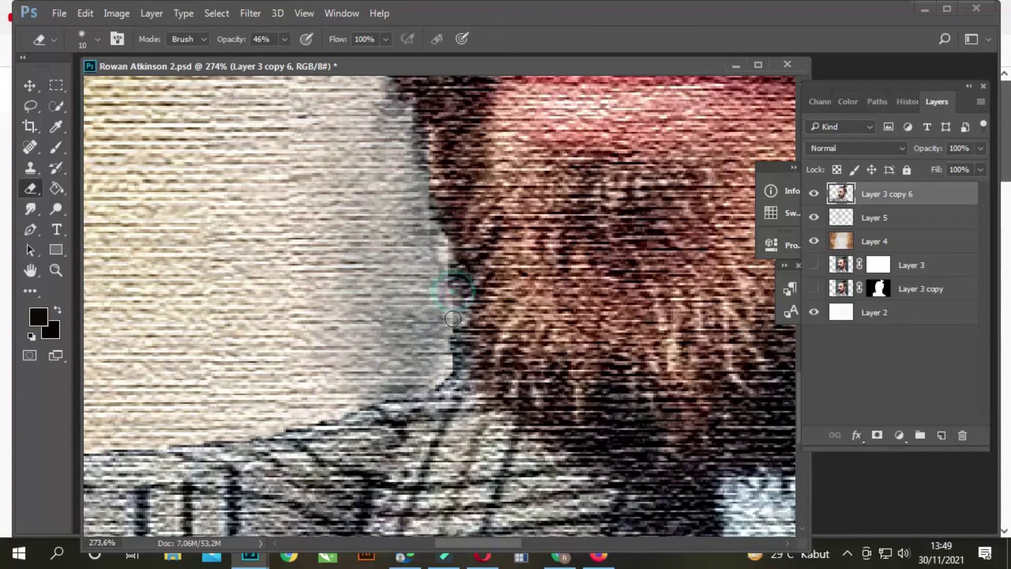
mouse_move(455, 281)
left_mouse_down()
mouse_move(437, 389)
mouse_move(447, 230)
left_mouse_up()
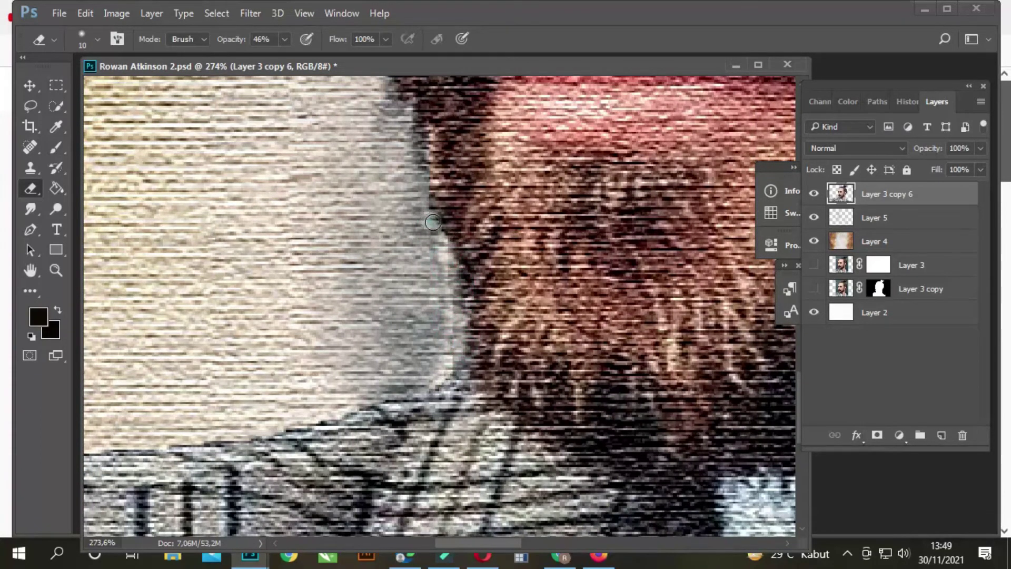
scroll(433, 221, "down", 2)
scroll(448, 232, "down", 2)
scroll(472, 246, "down", 2)
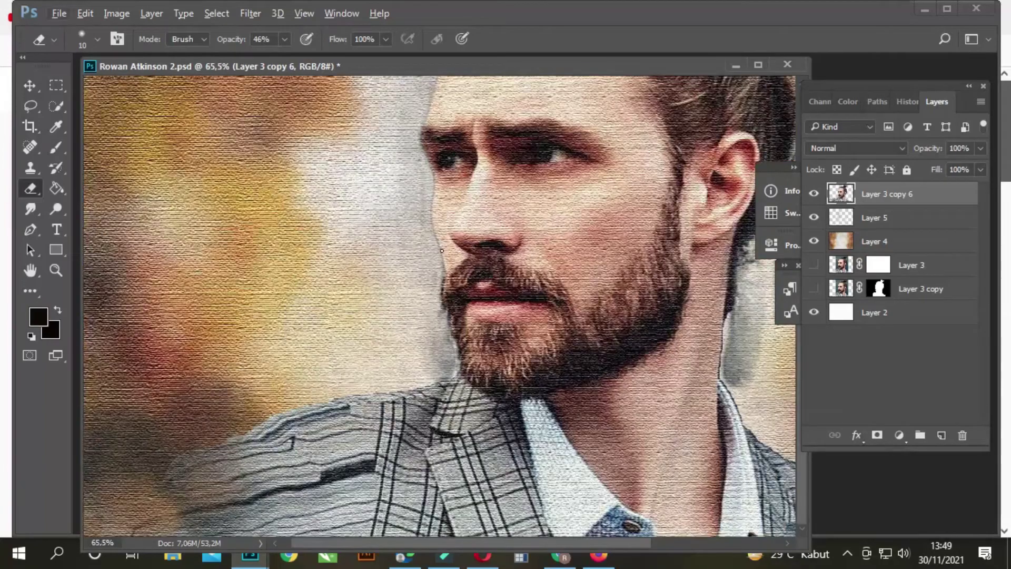
scroll(441, 250, "up", 5)
scroll(441, 251, "up", 3)
- Soften and further erase the face edge outline beside the beard
mouse_move(441, 169)
left_mouse_down()
mouse_move(469, 368)
mouse_move(495, 432)
left_mouse_up()
scroll(487, 226, "up", 1)
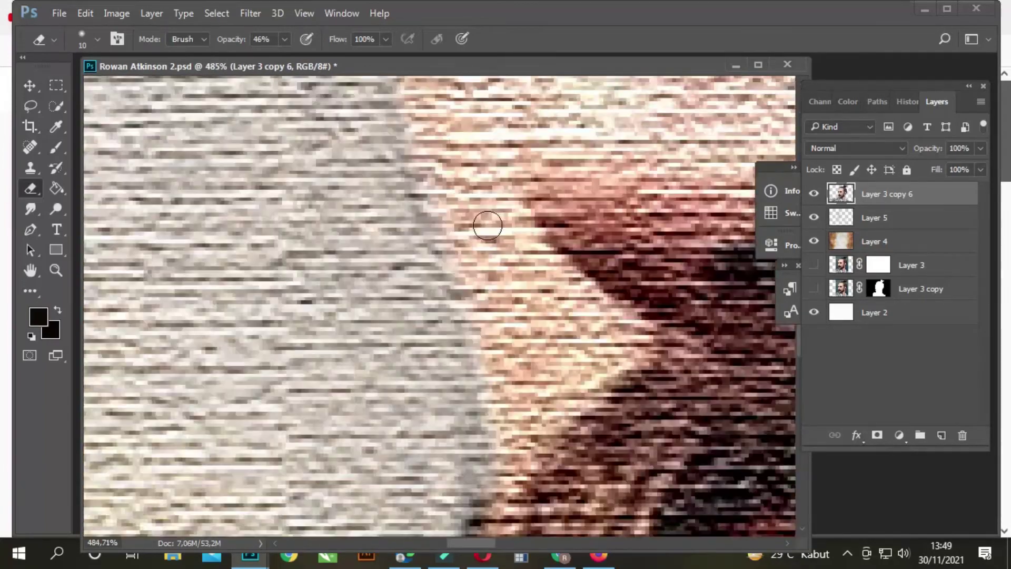
scroll(488, 225, "down", 3)
mouse_move(402, 158)
left_mouse_down()
mouse_move(384, 237)
mouse_move(470, 309)
left_mouse_up()
scroll(469, 263, "down", 3)
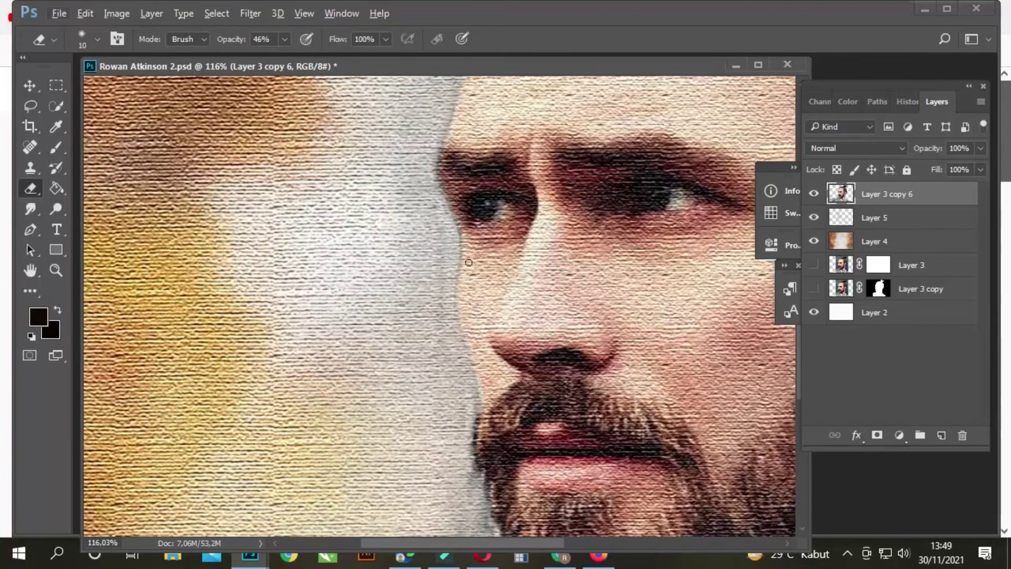
scroll(465, 197, "up", 2)
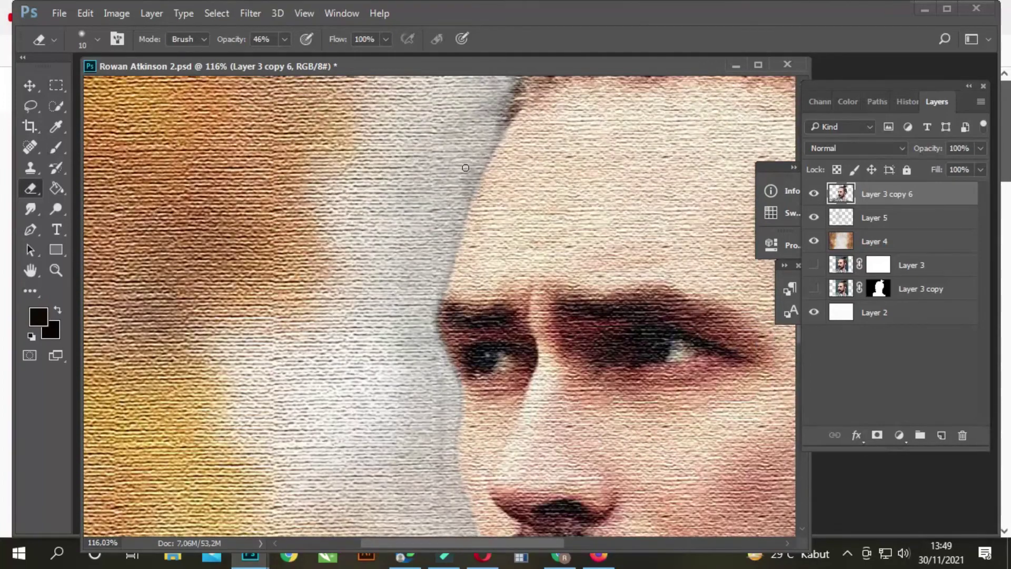
scroll(505, 284, "up", 2)
left_click_drag(495, 263, 511, 295)
scroll(490, 274, "down", 5)
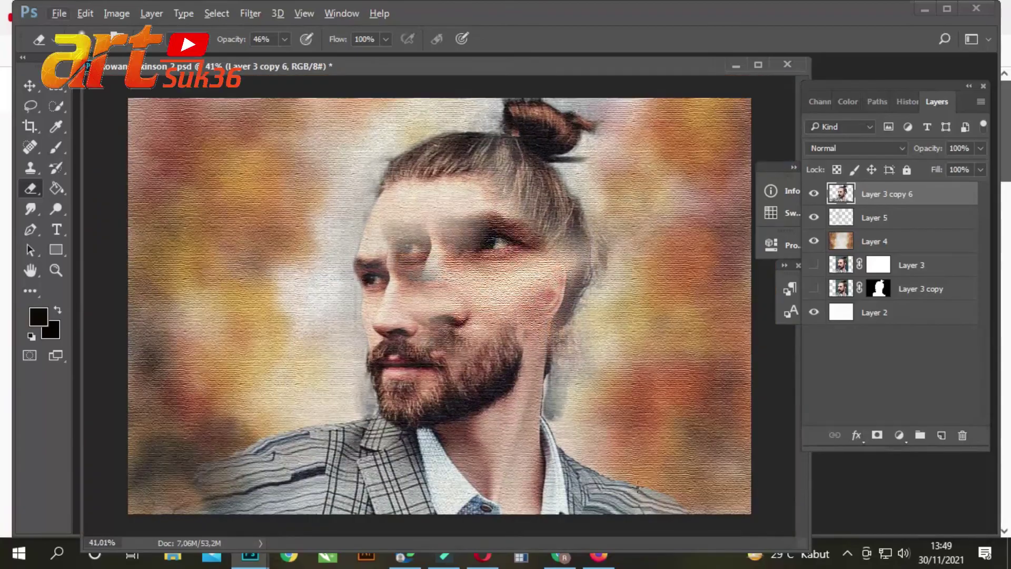